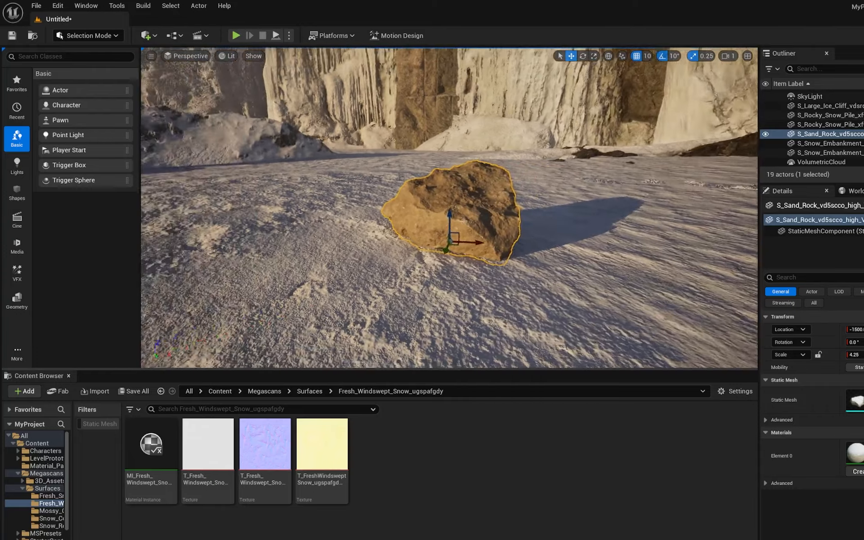
# - Open Quixel Bridge maximized and browse the Snow surfaces category
pyautogui.moveTo(614, 539)
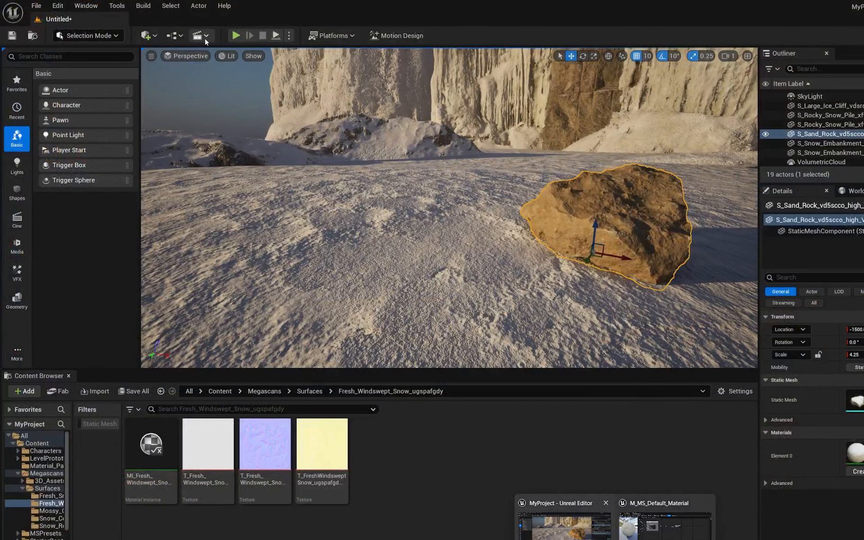
pyautogui.click(148, 35)
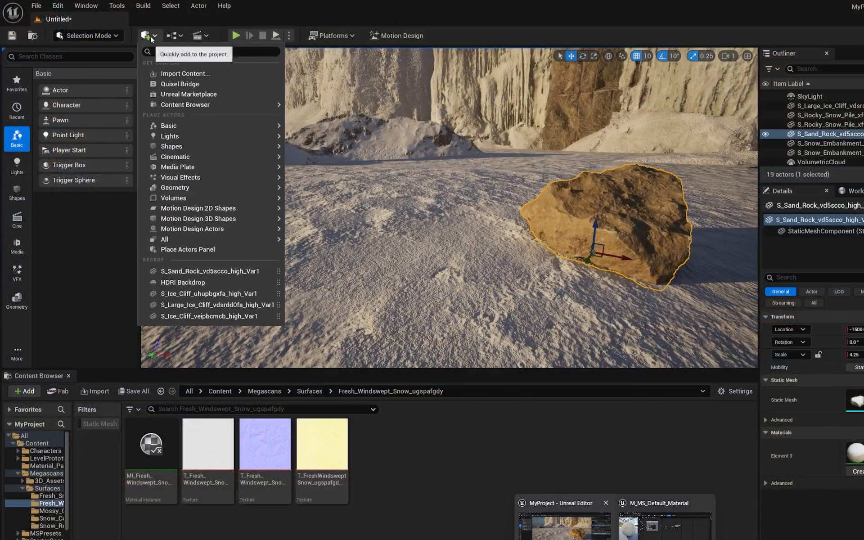
pyautogui.click(201, 84)
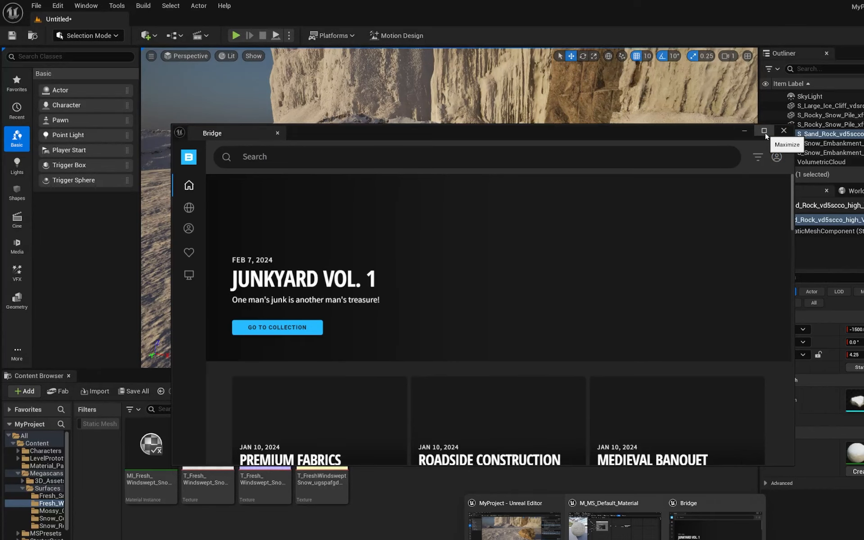
pyautogui.click(765, 131)
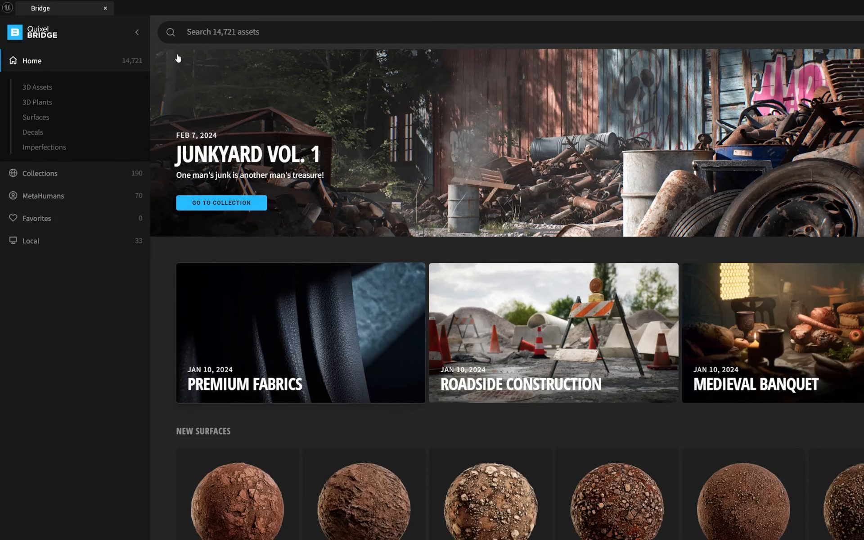
pyautogui.click(36, 118)
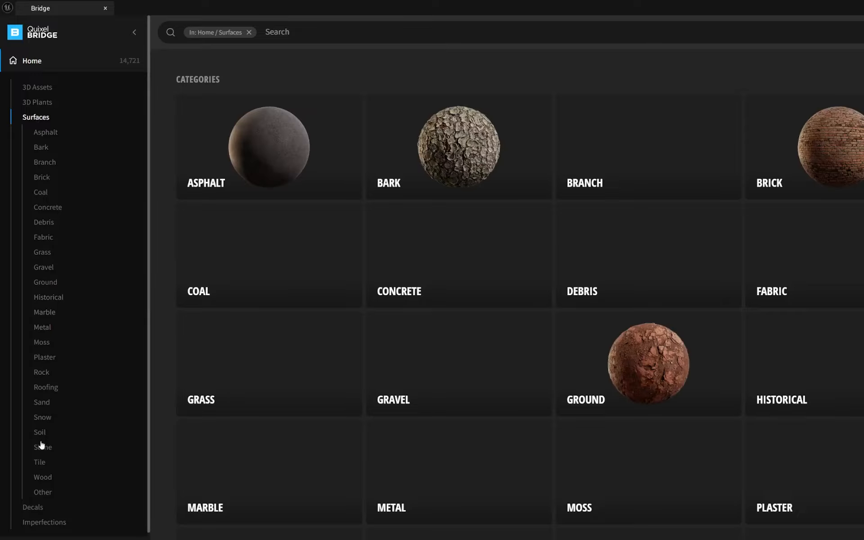
pyautogui.click(43, 418)
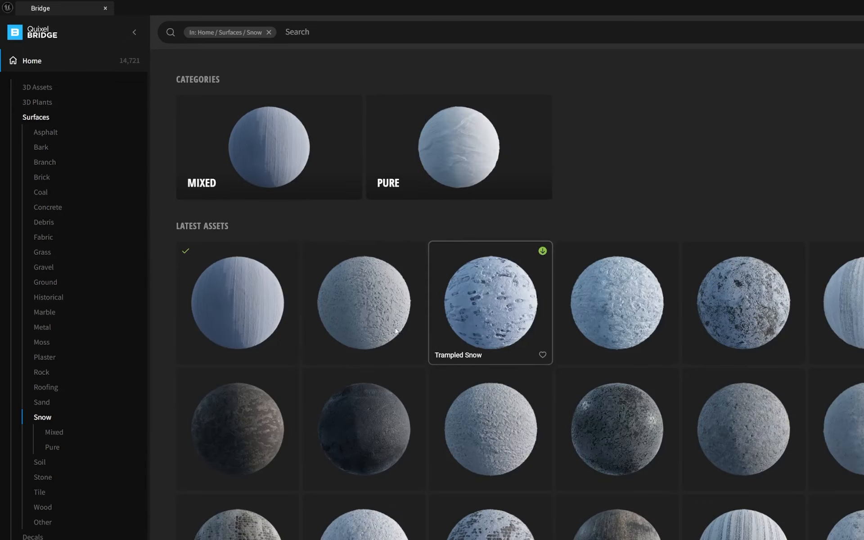
pyautogui.click(230, 320)
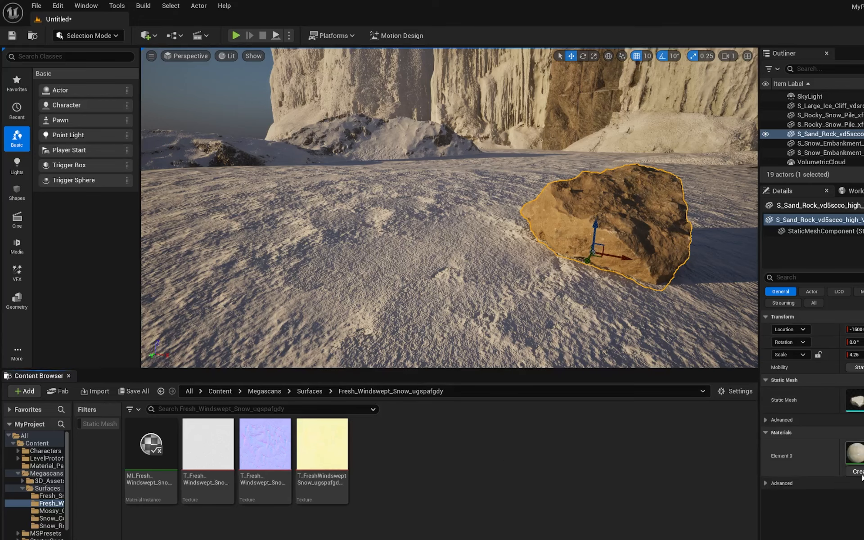
# - Open the rock's material instance and then its parent material M_MS_Default_Material in the material graph
pyautogui.doubleClick(857, 456)
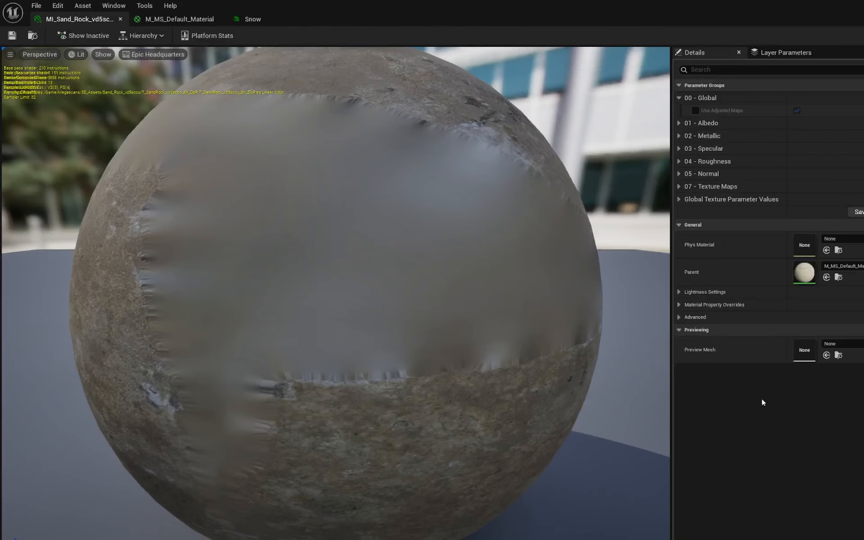
pyautogui.doubleClick(799, 272)
pyautogui.moveTo(487, 215); pyautogui.dragTo(677, 260, button='right')
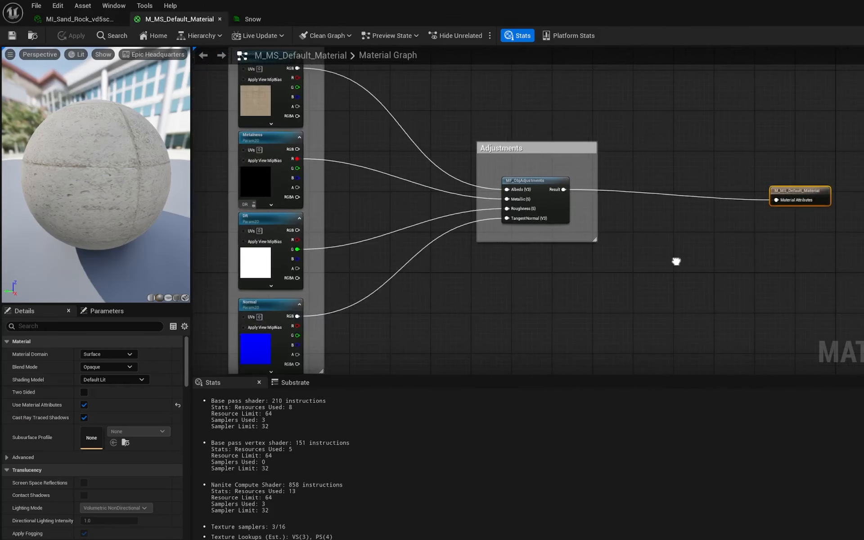
pyautogui.scroll(-3, 660, 286)
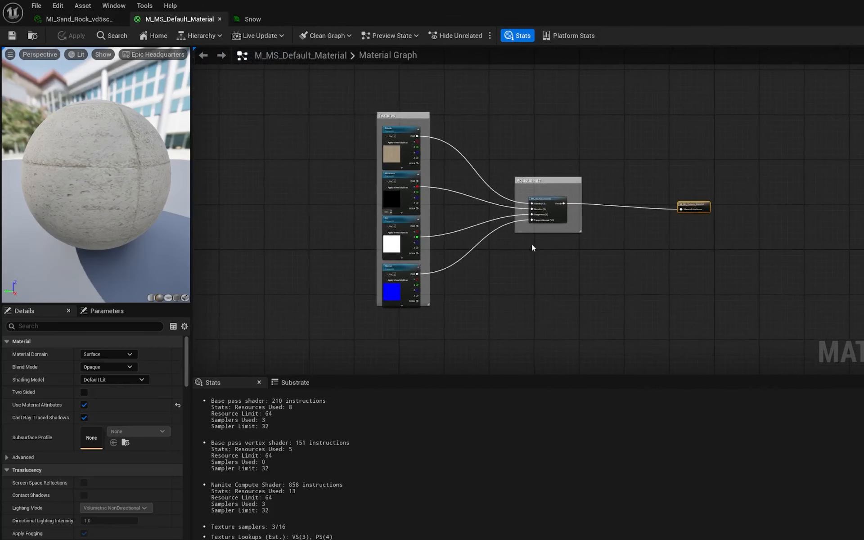
pyautogui.scroll(4, 437, 236)
pyautogui.moveTo(457, 202); pyautogui.dragTo(379, 314, button='right')
pyautogui.moveTo(592, 160); pyautogui.dragTo(483, 336, button='right')
pyautogui.scroll(-1, 513, 233)
# - Add the three Fresh_Windswept_Snow textures from the Megascans Surfaces folder into the material graph as Texture Sample nodes
pyautogui.hotkey('ctrl', 'space')
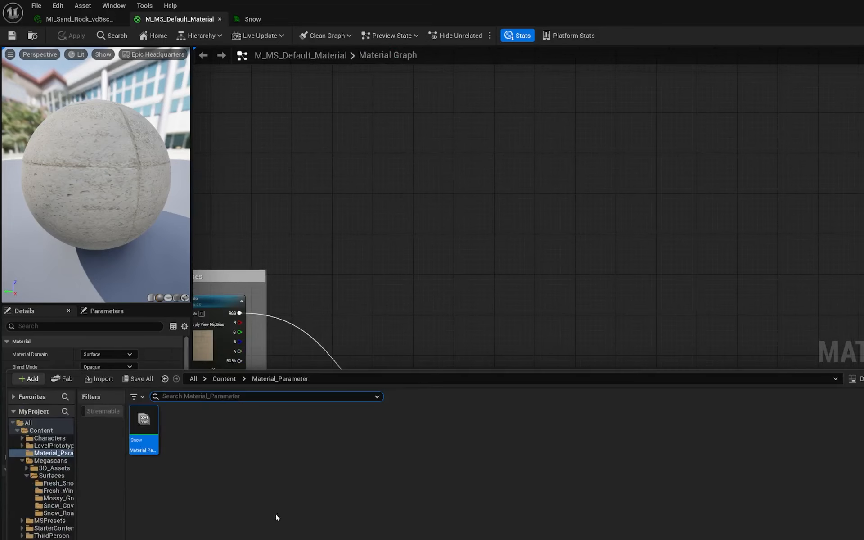
pyautogui.click(216, 381)
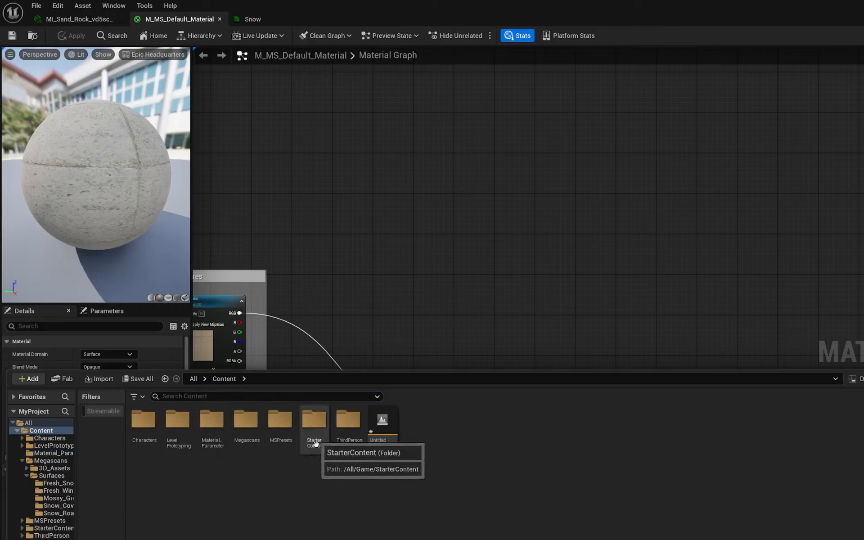
pyautogui.click(353, 432)
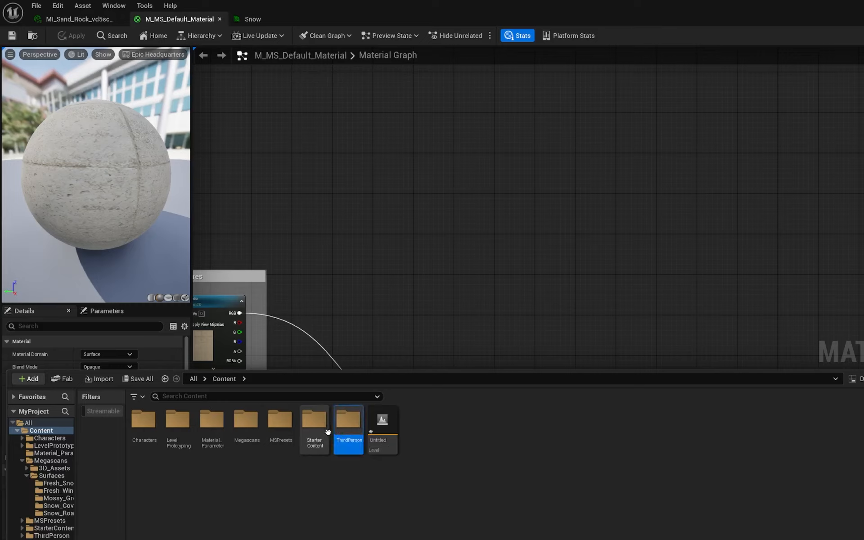
pyautogui.click(56, 477)
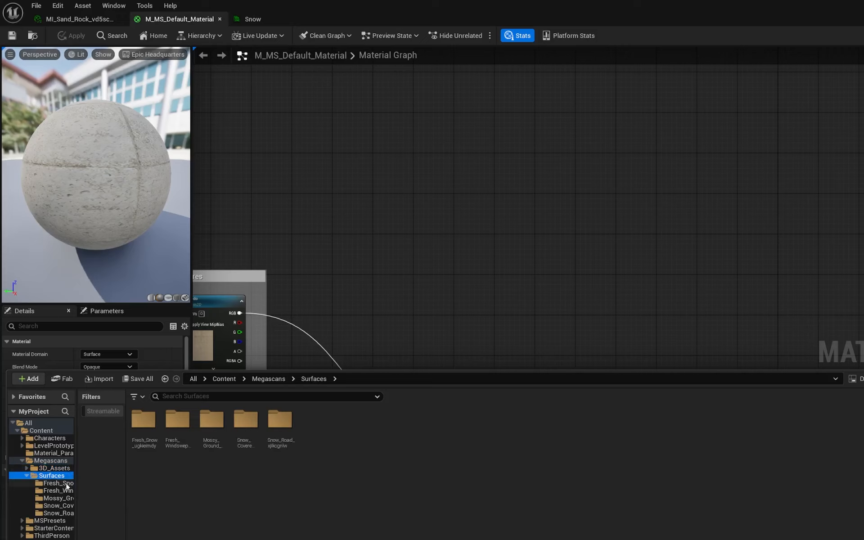
pyautogui.doubleClick(168, 434)
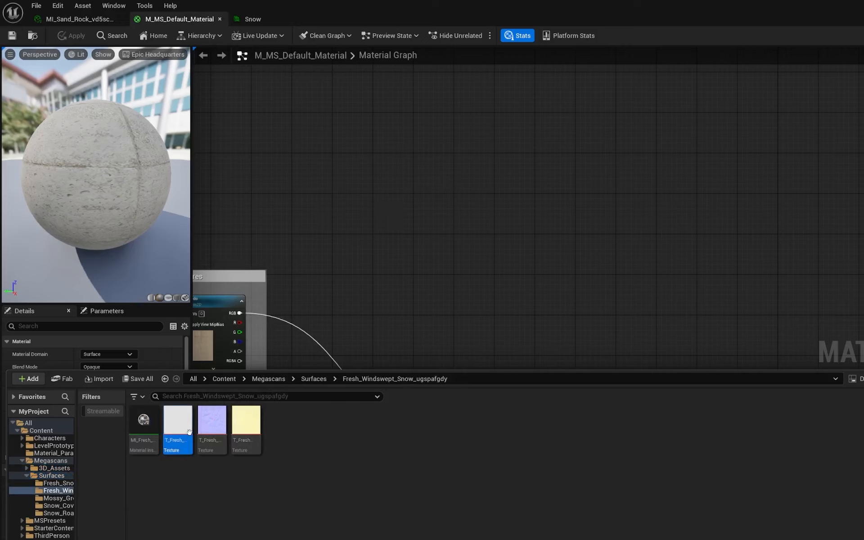
pyautogui.moveTo(243, 432); pyautogui.dragTo(425, 169)
pyautogui.scroll(3, 563, 184)
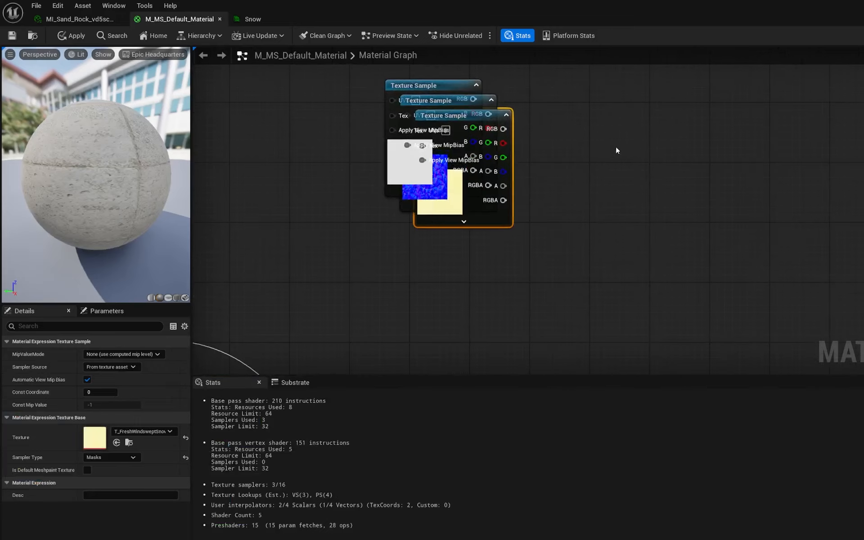
# - Arrange the three snow Texture Sample nodes into a vertical column in an empty area of the graph
pyautogui.moveTo(472, 174); pyautogui.dragTo(459, 340)
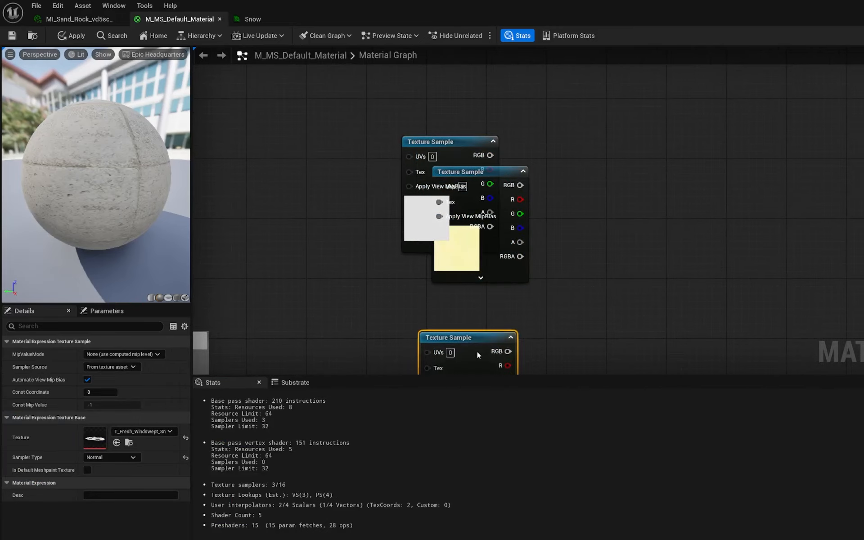
pyautogui.moveTo(465, 174); pyautogui.dragTo(459, 235)
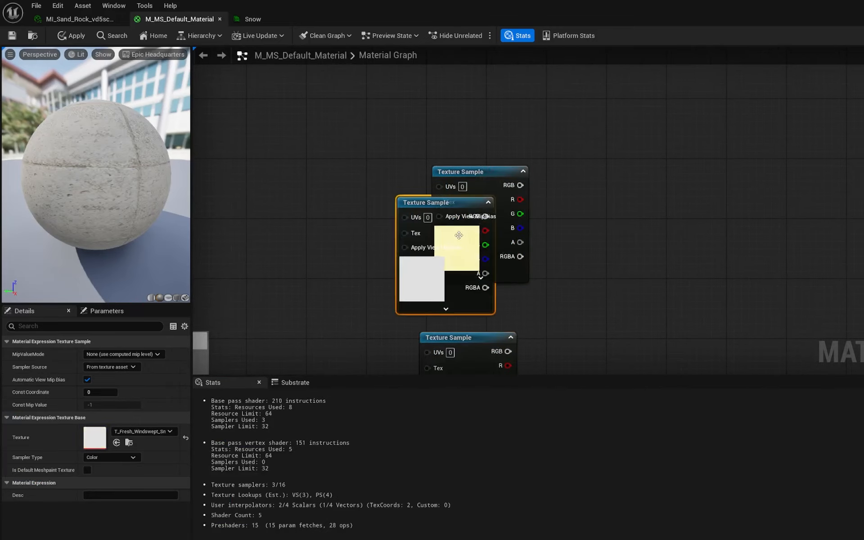
pyautogui.moveTo(417, 203); pyautogui.dragTo(454, 68)
pyautogui.moveTo(596, 157); pyautogui.dragTo(595, 94, button='right')
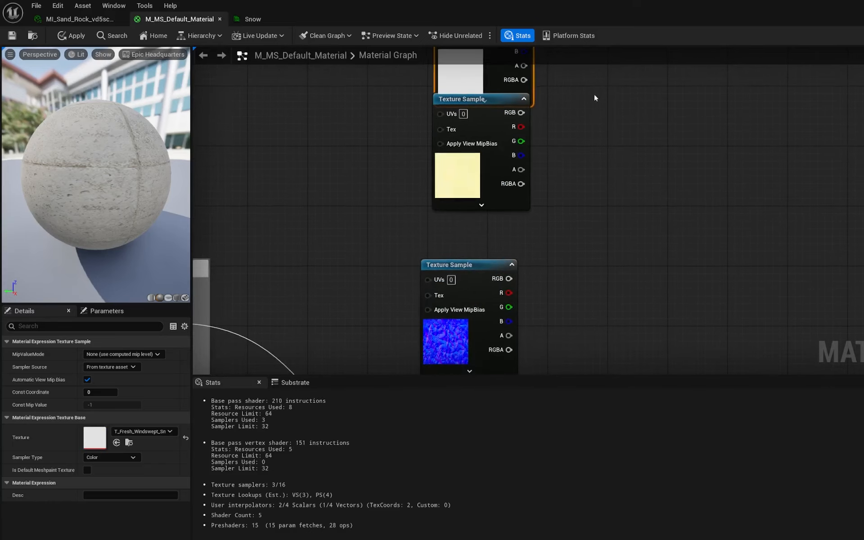
pyautogui.scroll(-2, 594, 95)
pyautogui.moveTo(612, 139); pyautogui.dragTo(596, 182, button='right')
pyautogui.moveTo(486, 144); pyautogui.dragTo(648, 271)
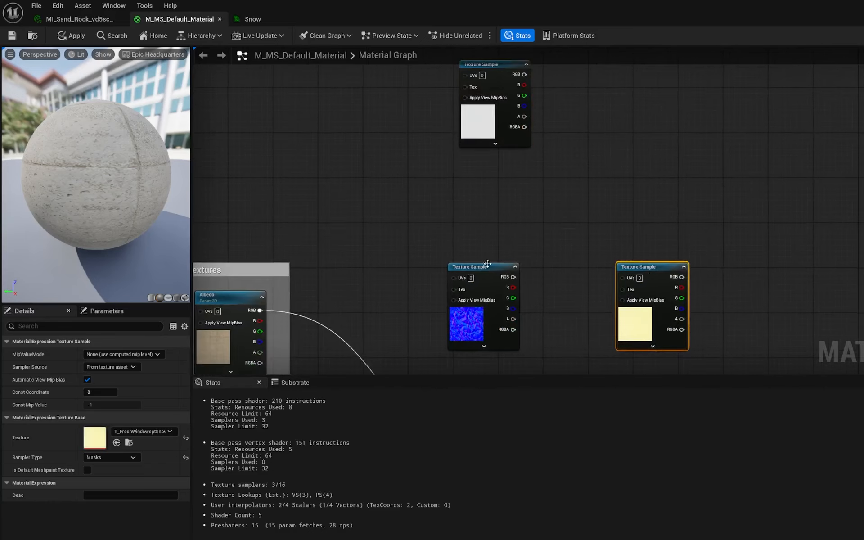
pyautogui.moveTo(486, 269); pyautogui.dragTo(499, 170)
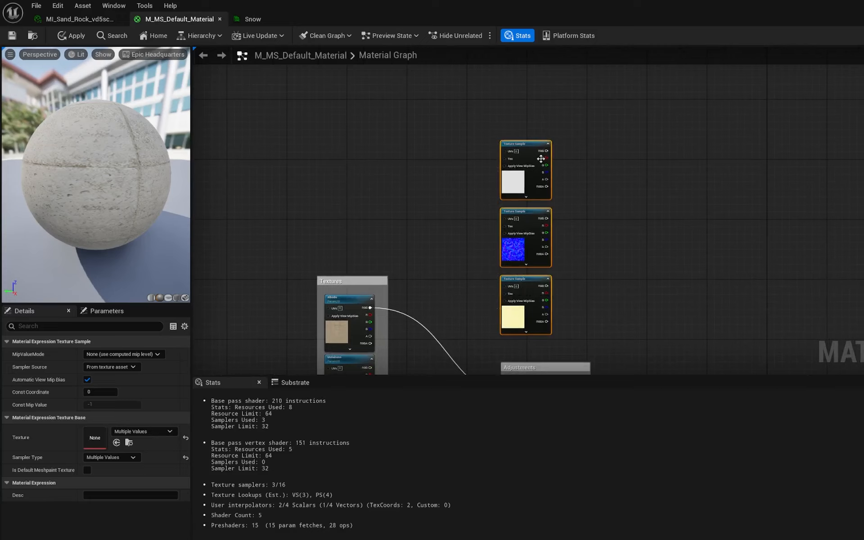
pyautogui.moveTo(541, 146); pyautogui.dragTo(641, 128)
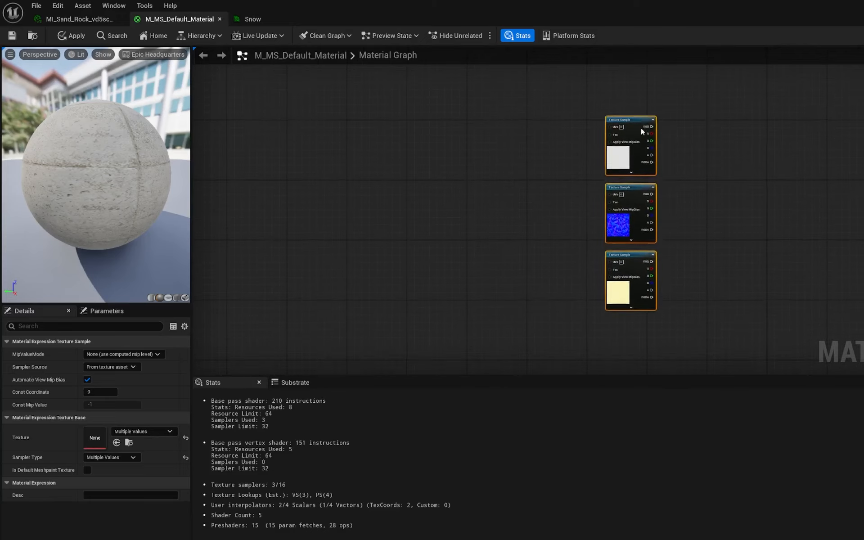
pyautogui.click(456, 129)
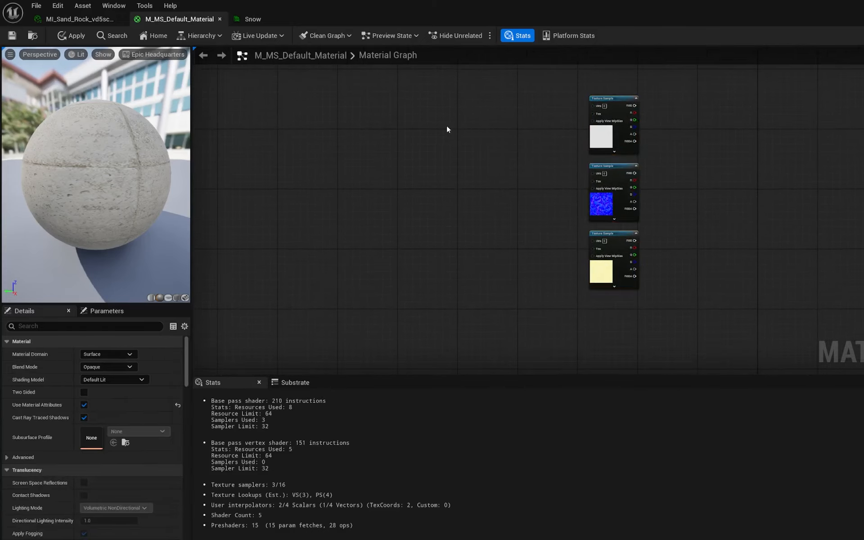
# - Add a TextureCoordinate node to the left of the snow texture samples
pyautogui.rightClick(447, 130)
pyautogui.write('te')
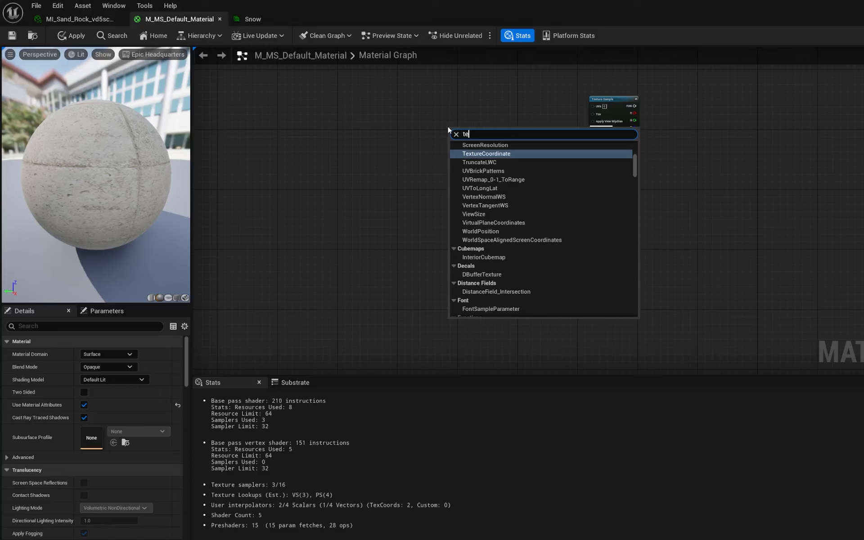
pyautogui.press('Return')
pyautogui.scroll(1, 480, 130)
pyautogui.moveTo(516, 215); pyautogui.dragTo(469, 177, button='right')
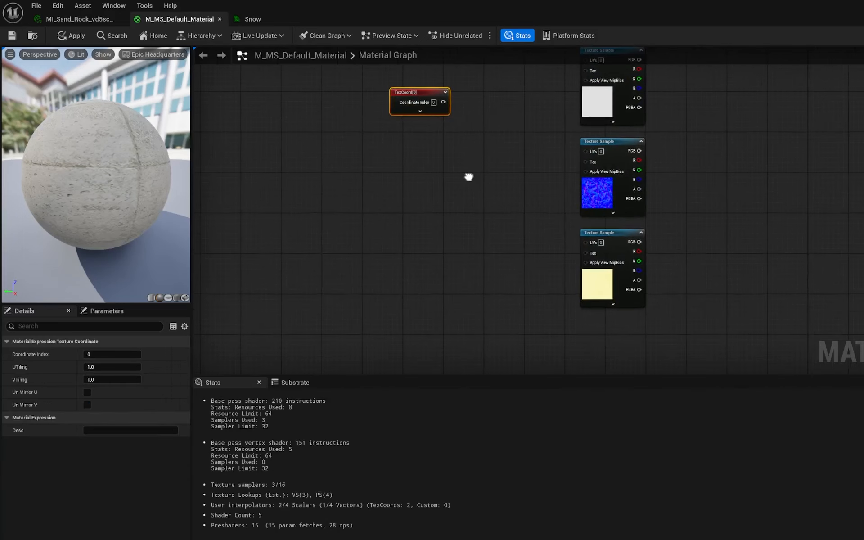
# - Add a Multiply node between the TextureCoordinate node and the texture samples
pyautogui.rightClick(480, 164)
pyautogui.write('mult')
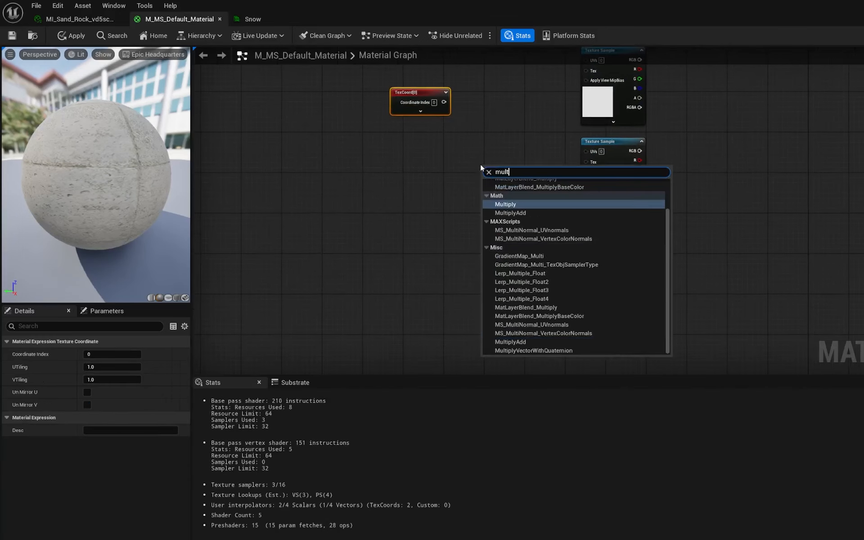
pyautogui.press('Return')
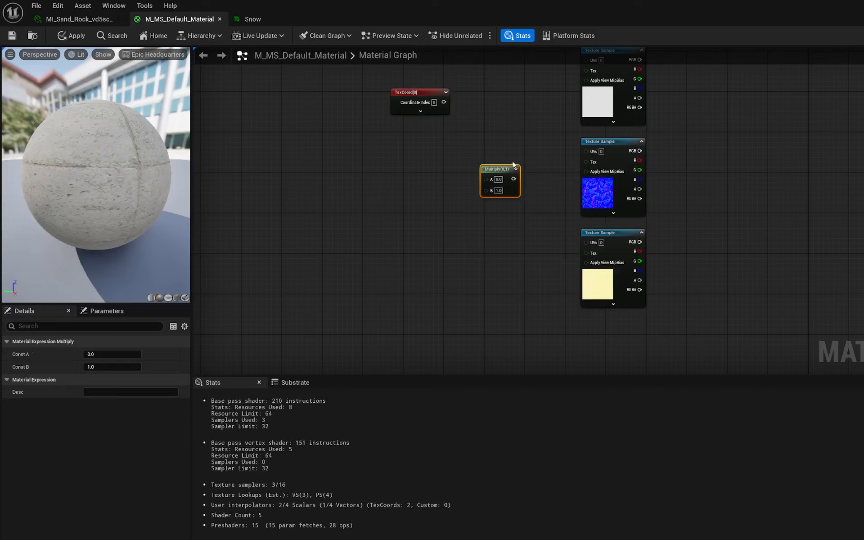
pyautogui.moveTo(501, 172); pyautogui.dragTo(504, 155)
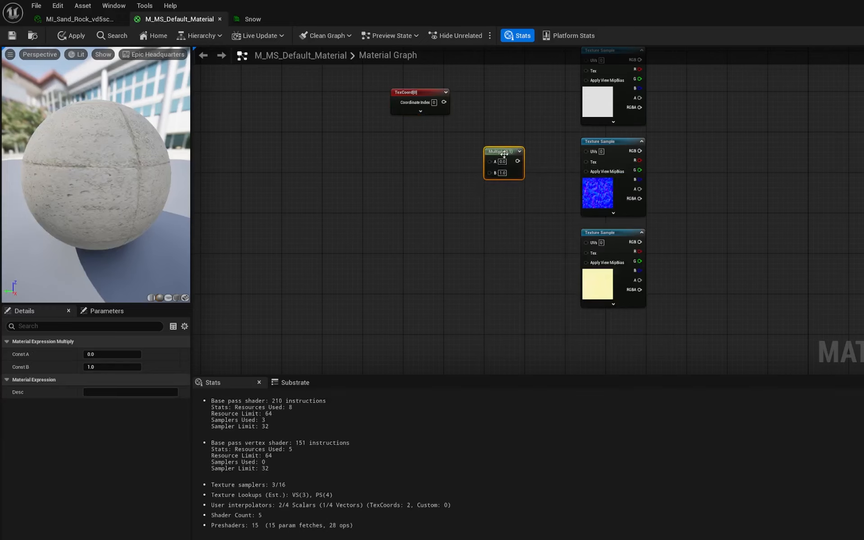
# - Add a Constant node below the TextureCoordinate node
pyautogui.rightClick(357, 208)
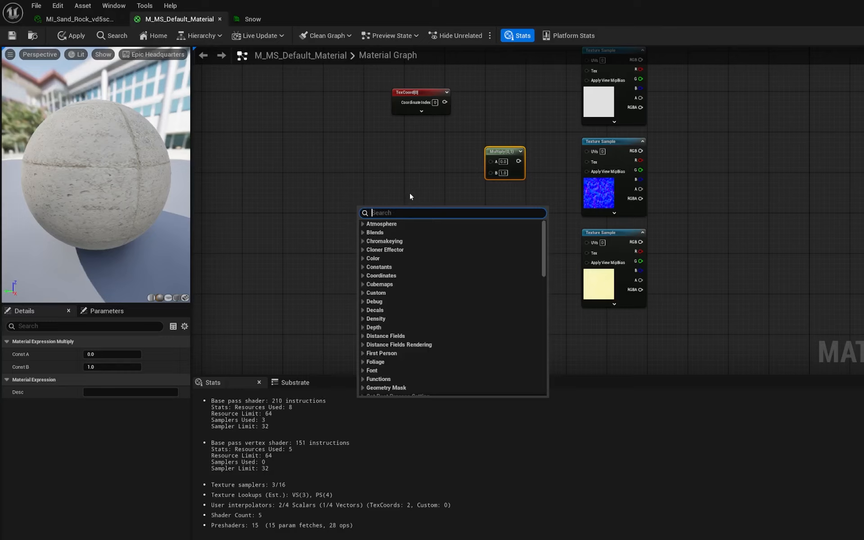
pyautogui.write('const')
pyautogui.press('Return')
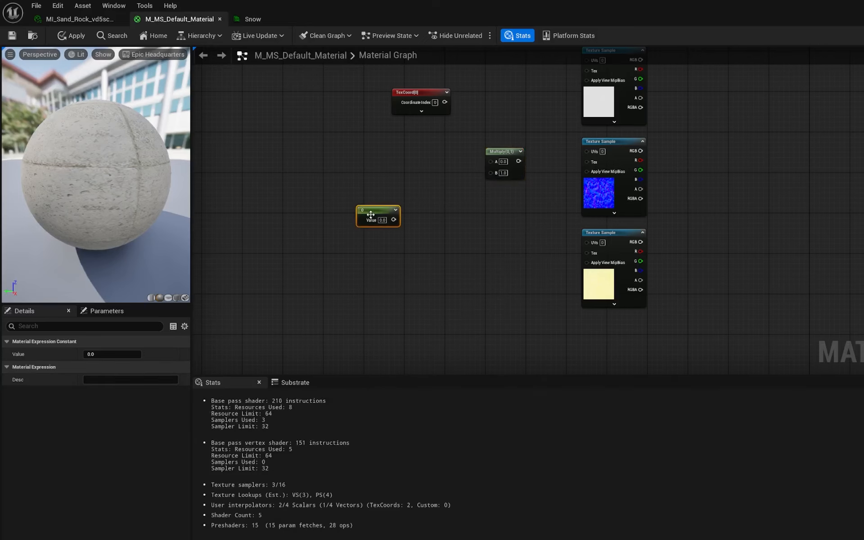
pyautogui.moveTo(375, 218); pyautogui.dragTo(418, 194)
# - Multiply TextureCoordinate by the Constant and feed the result into the UVs of all three snow texture samples
pyautogui.moveTo(443, 103); pyautogui.dragTo(490, 172)
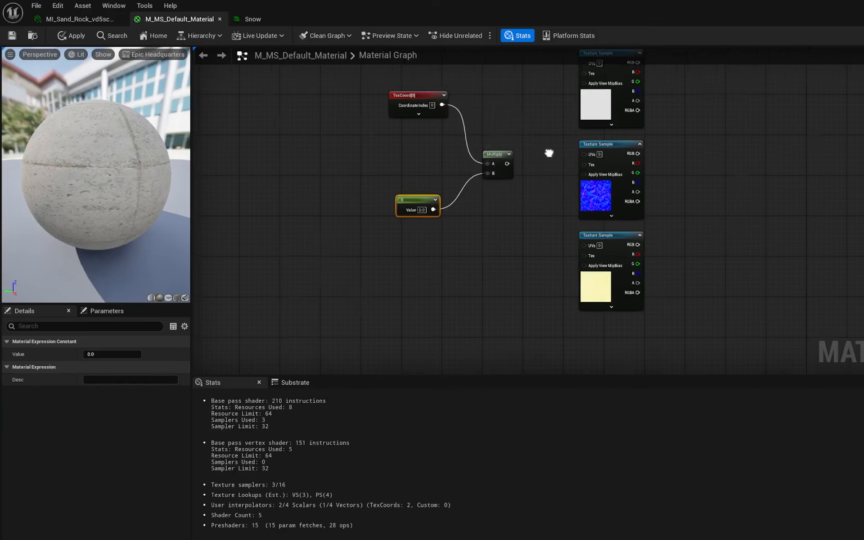
pyautogui.moveTo(515, 159); pyautogui.dragTo(462, 201, button='right')
pyautogui.moveTo(535, 104); pyautogui.dragTo(534, 104)
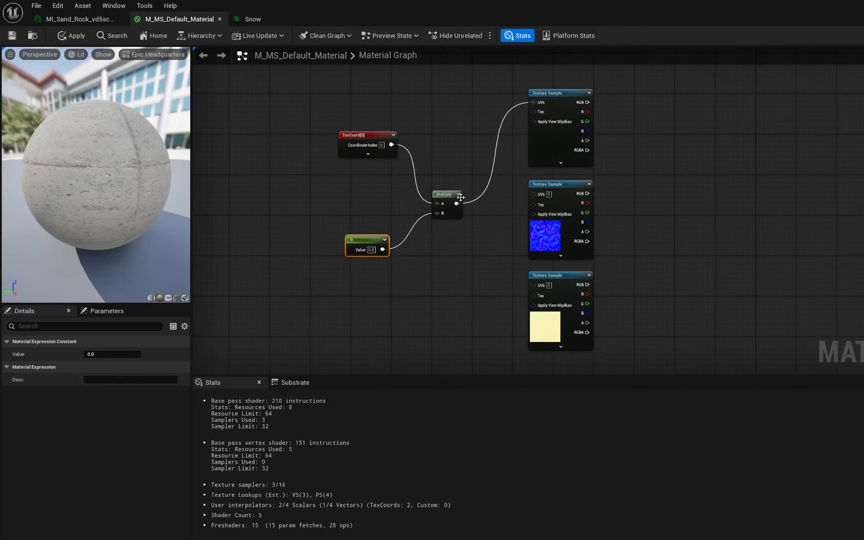
pyautogui.moveTo(456, 203); pyautogui.dragTo(534, 285)
pyautogui.click(446, 195)
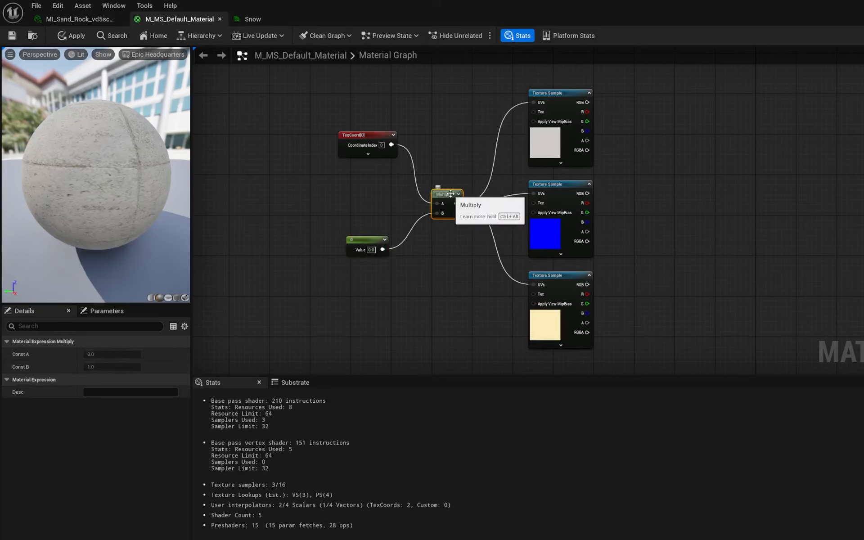
# - Set the Constant node's value to 3
pyautogui.click(370, 249)
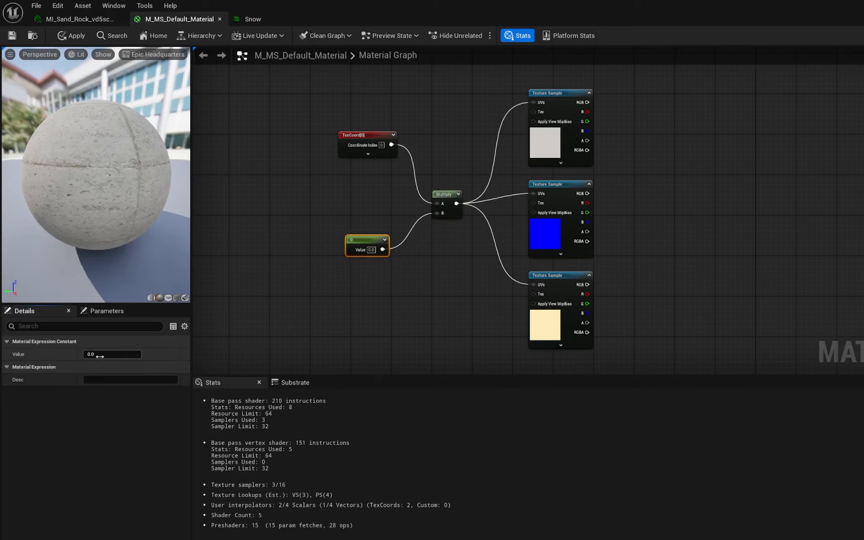
pyautogui.write('3')
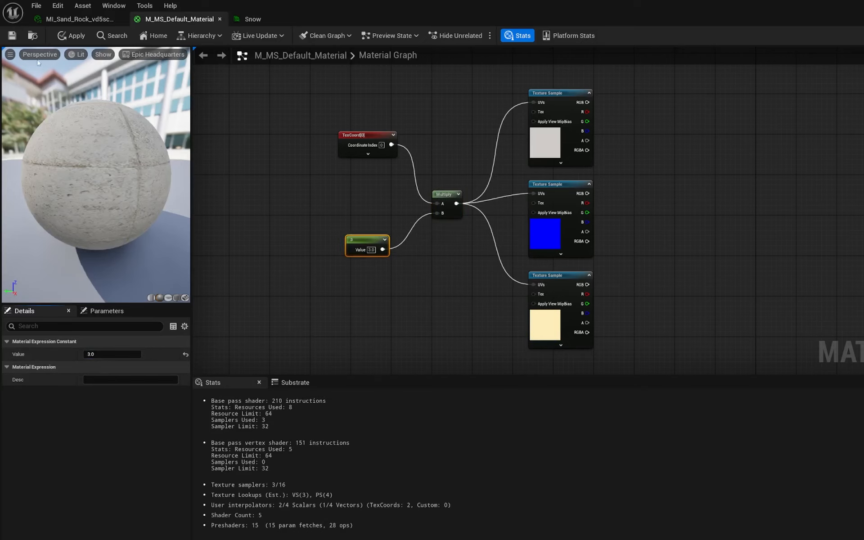
# - Apply the material changes and add a MakeMaterialAttributes node beside the snow texture samples
pyautogui.click(71, 35)
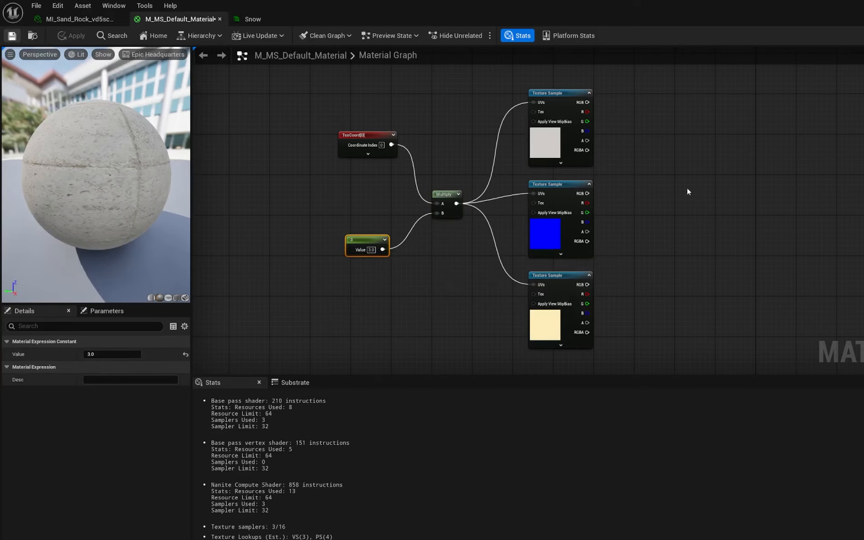
pyautogui.moveTo(691, 216); pyautogui.dragTo(586, 220, button='right')
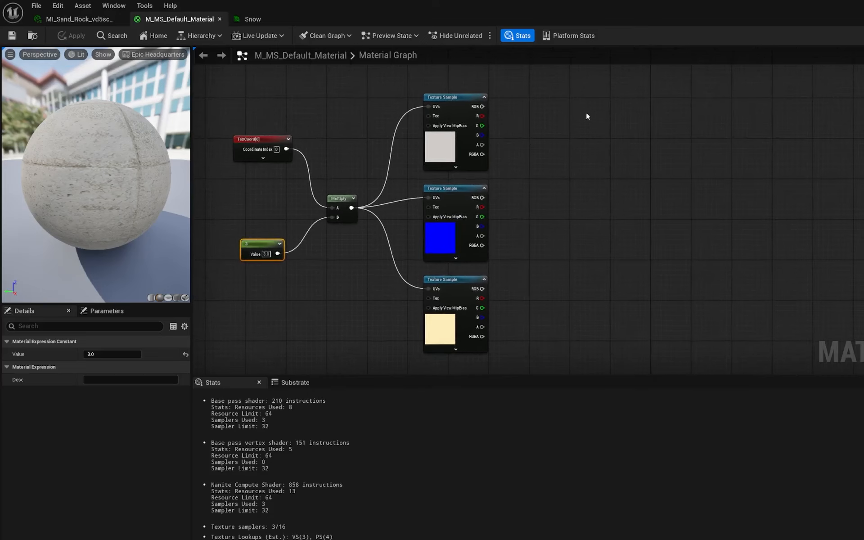
pyautogui.rightClick(576, 117)
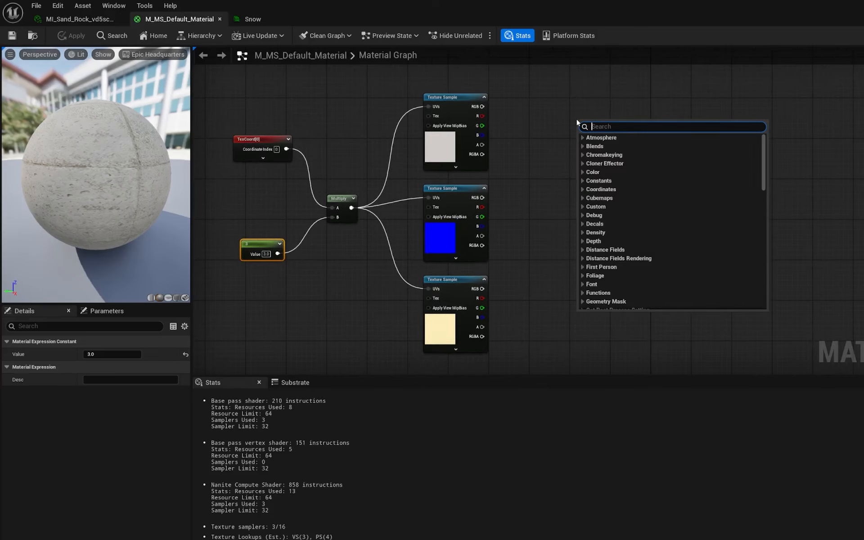
pyautogui.write('make mat')
pyautogui.press('Return')
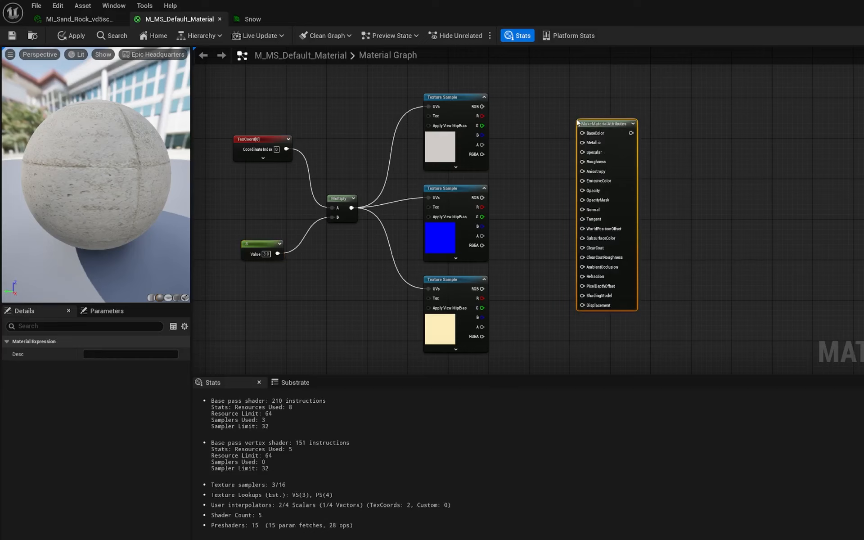
# - Wire the snow textures into BaseColor, Normal, AmbientOcclusion and Roughness of the MakeMaterialAttributes node, then apply
pyautogui.moveTo(482, 106); pyautogui.dragTo(582, 133)
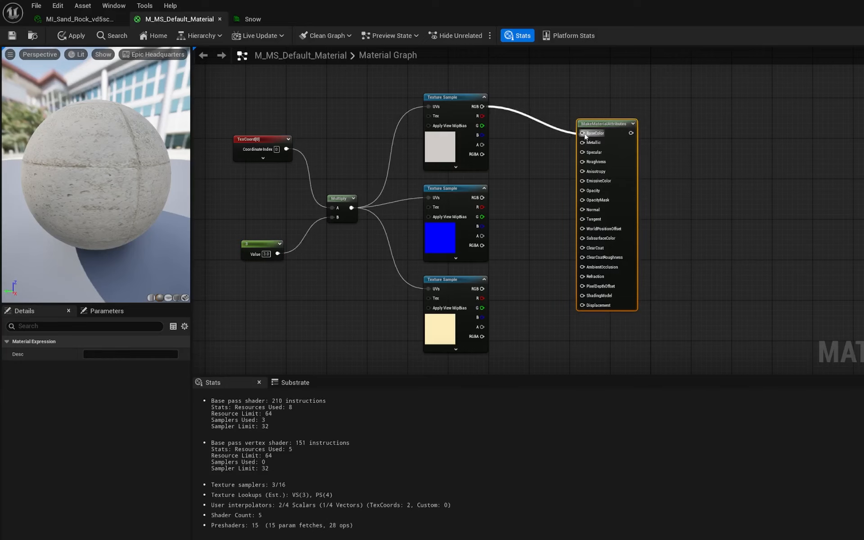
pyautogui.moveTo(486, 199); pyautogui.dragTo(583, 210)
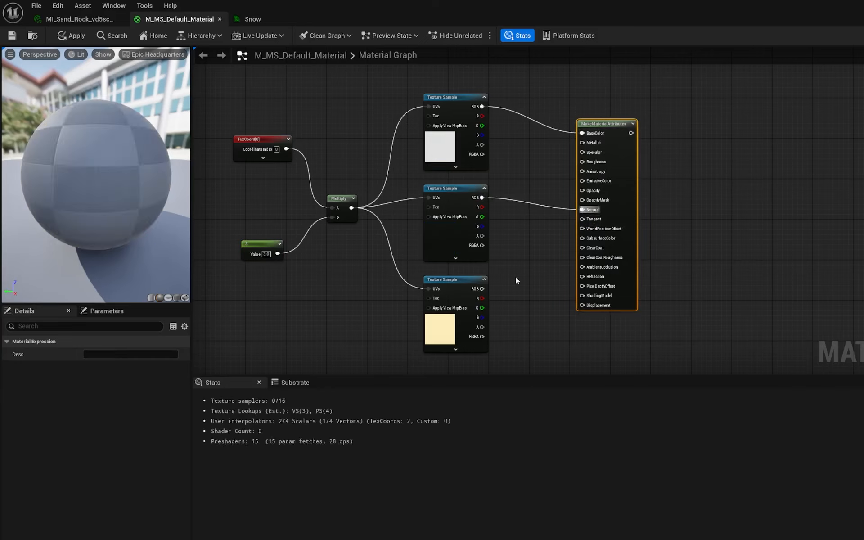
pyautogui.moveTo(481, 298); pyautogui.dragTo(582, 266)
pyautogui.scroll(2, 525, 308)
pyautogui.moveTo(464, 313); pyautogui.dragTo(596, 124)
pyautogui.click(65, 38)
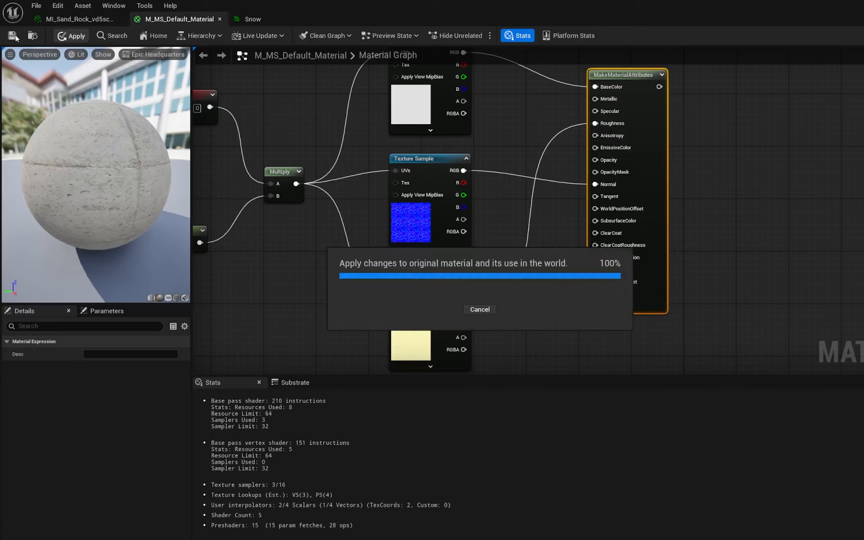
# - Add a SlopeMask node and connect the rock's normal texture to its TangentNormal input
pyautogui.rightClick(551, 193)
pyautogui.write('slope')
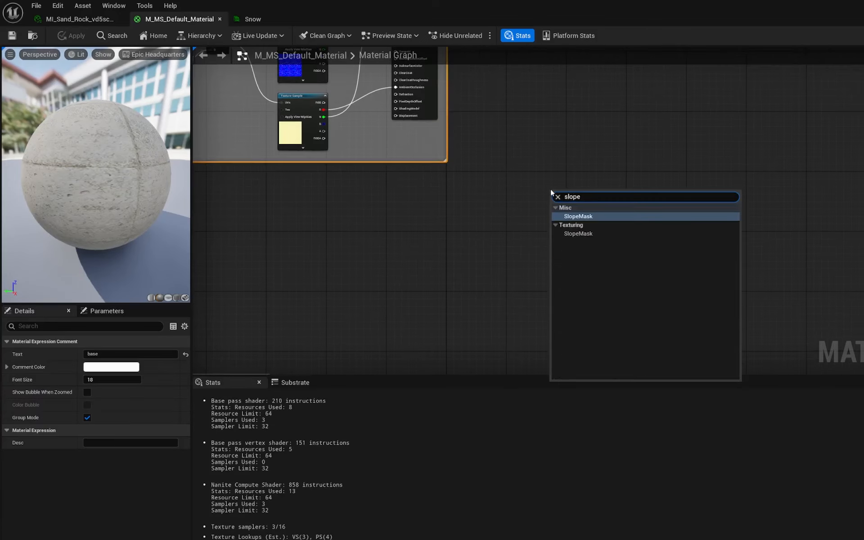
pyautogui.press('Return')
pyautogui.moveTo(501, 258); pyautogui.dragTo(700, 215, button='right')
pyautogui.scroll(-2, 558, 245)
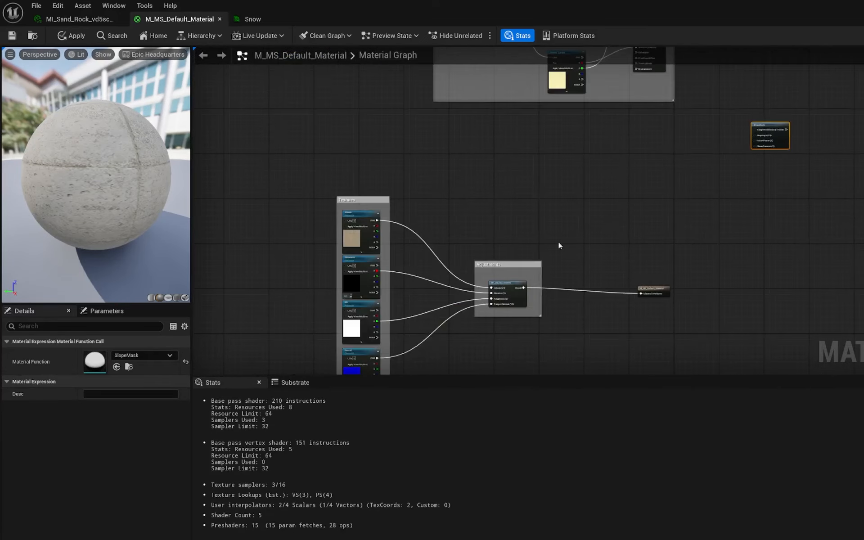
pyautogui.moveTo(560, 245); pyautogui.dragTo(598, 181, button='right')
pyautogui.moveTo(415, 294); pyautogui.dragTo(796, 221)
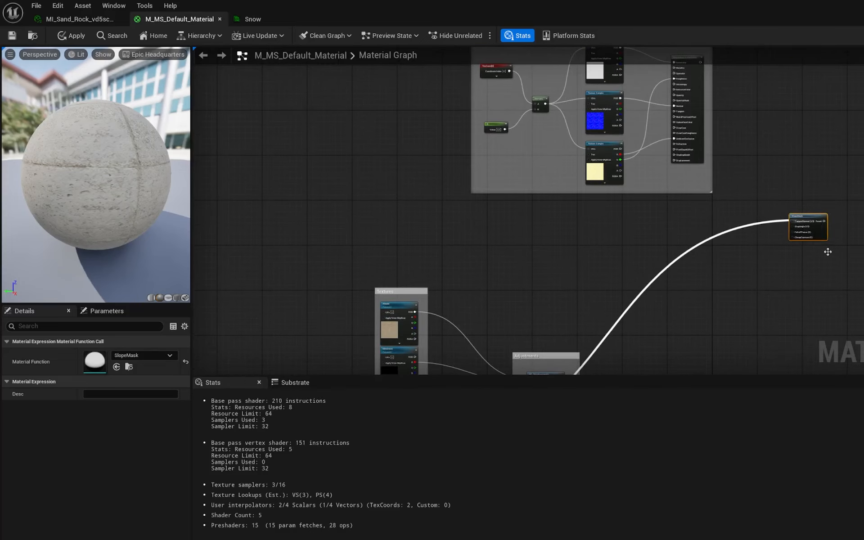
# - Save the master material
pyautogui.scroll(3, 828, 252)
pyautogui.moveTo(830, 261); pyautogui.dragTo(675, 229, button='right')
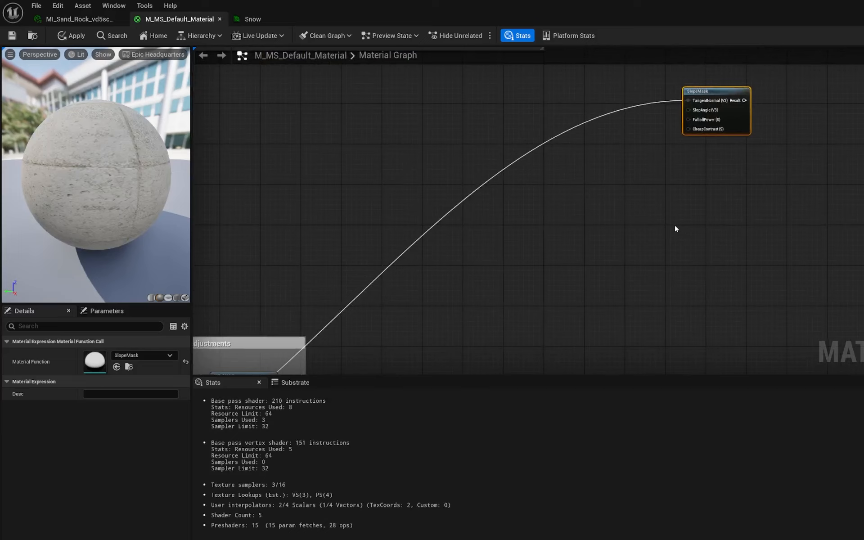
pyautogui.hotkey('ctrl', 's')
pyautogui.moveTo(711, 136); pyautogui.dragTo(616, 213, button='right')
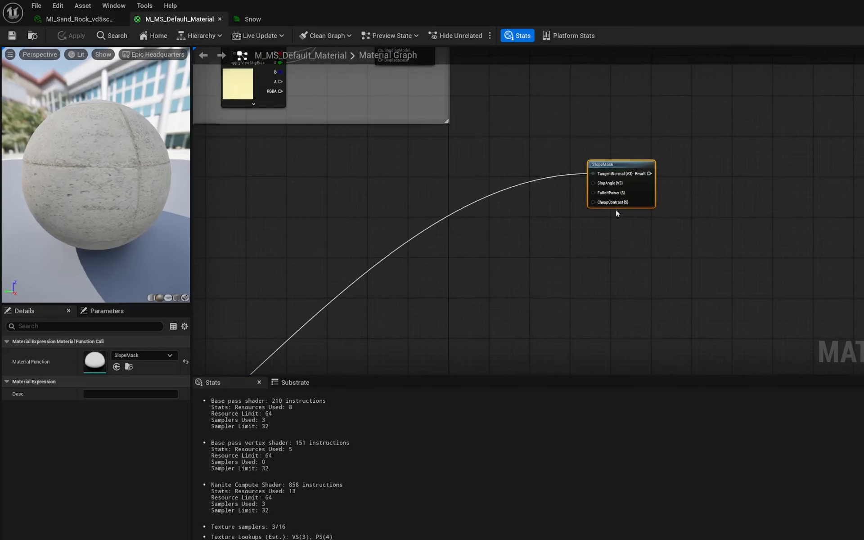
pyautogui.scroll(1, 614, 191)
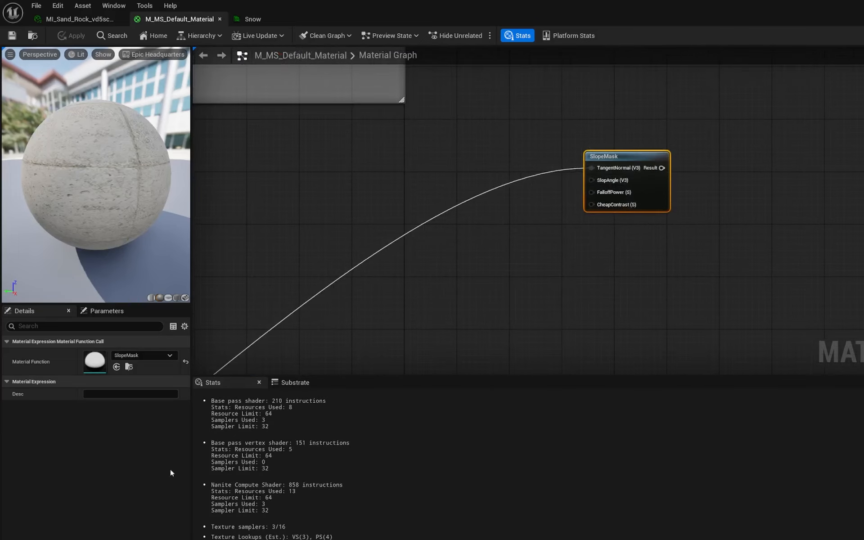
# - Open the Material_Parameter folder in the content browser
pyautogui.hotkey('ctrl', 'space')
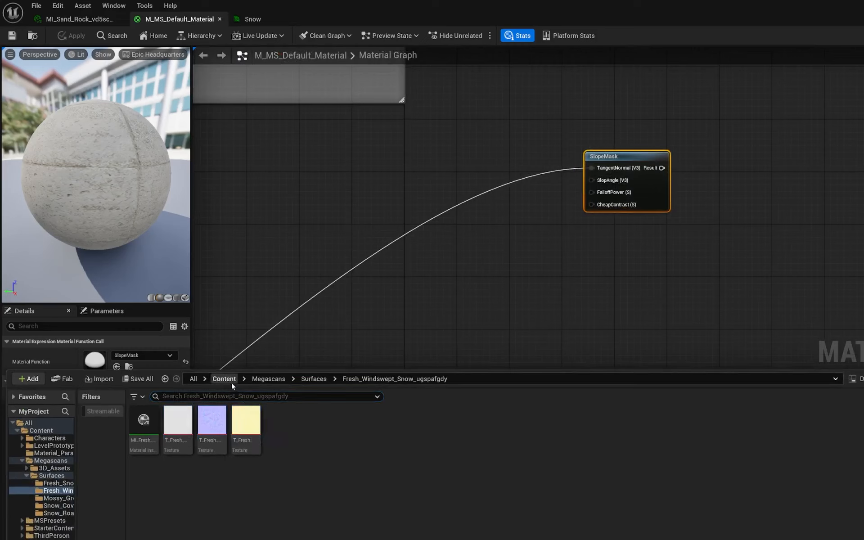
pyautogui.click(231, 381)
pyautogui.doubleClick(212, 424)
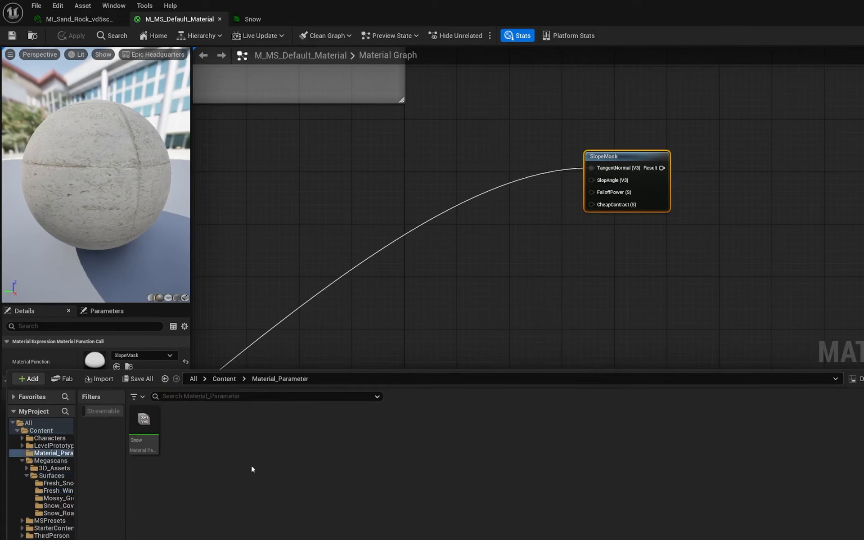
pyautogui.rightClick(242, 495)
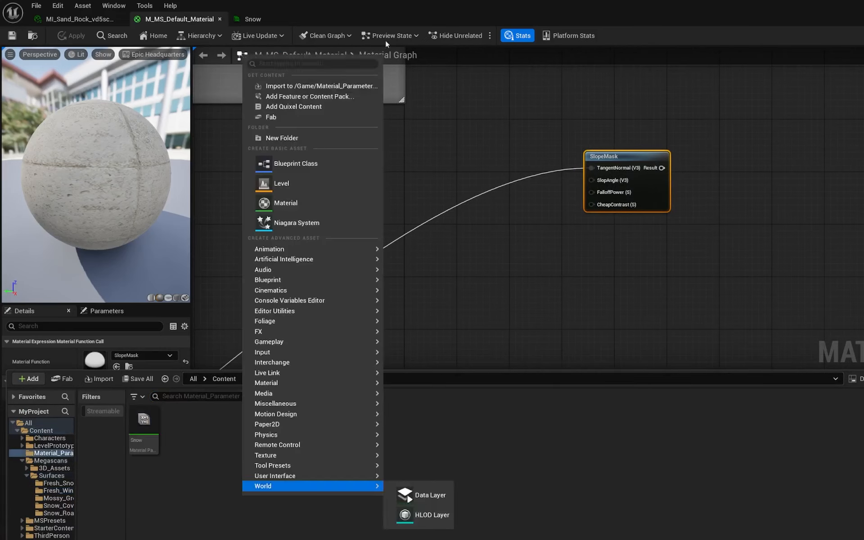
pyautogui.click(305, 66)
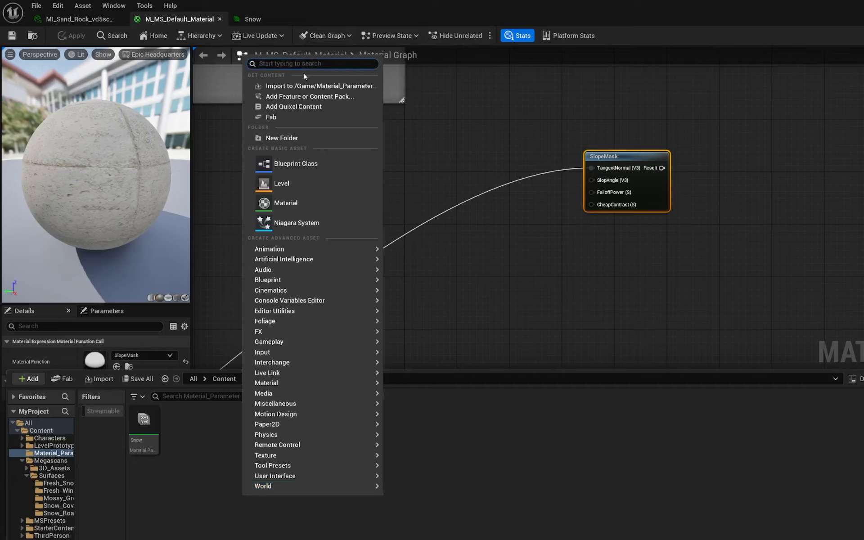
pyautogui.write('parameter')
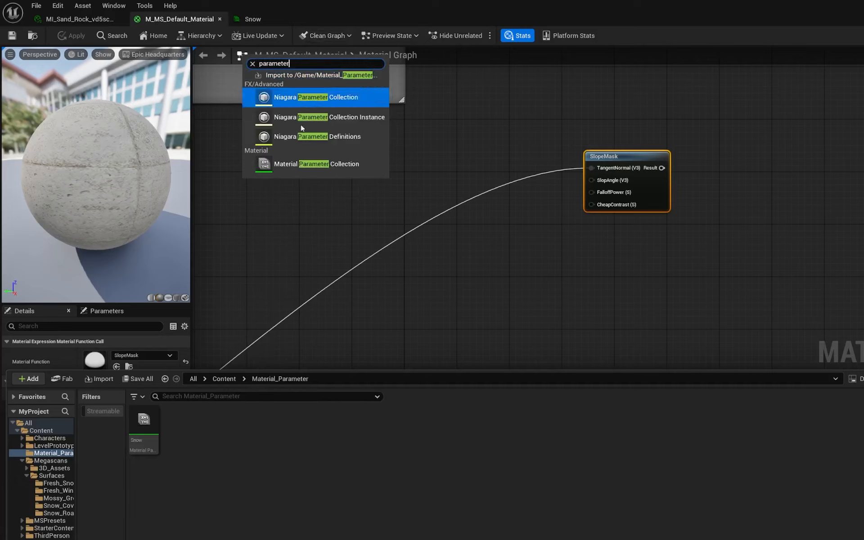
pyautogui.click(298, 448)
# - Open the Snow material parameter collection and compare its parameters with the SlopeMask node's inputs
pyautogui.doubleClick(144, 423)
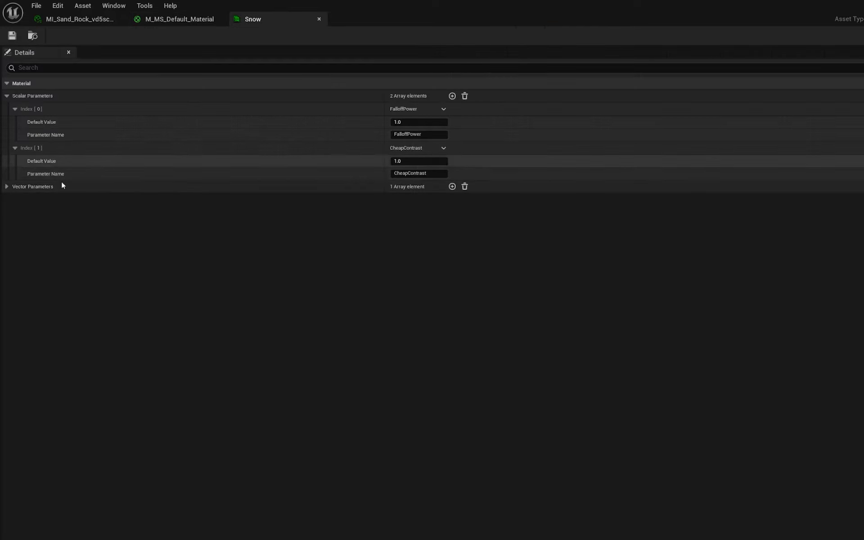
pyautogui.click(6, 187)
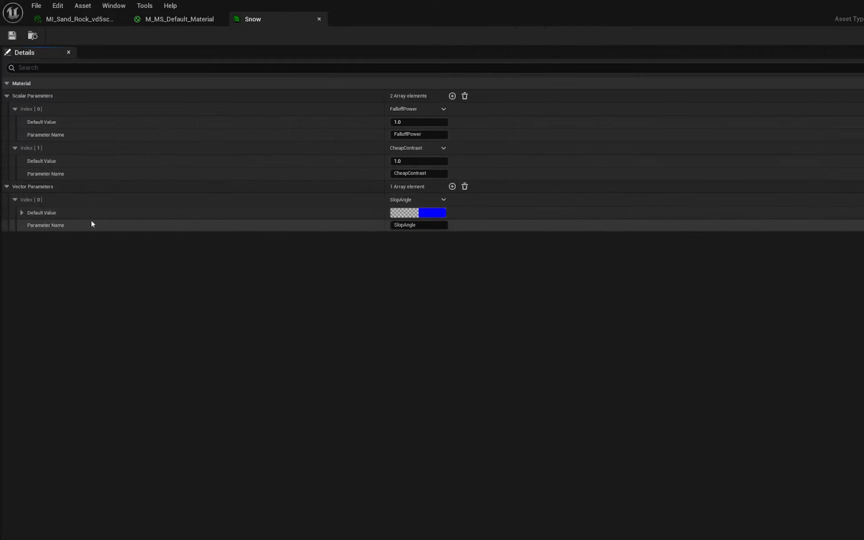
pyautogui.click(183, 20)
pyautogui.moveTo(605, 187)
pyautogui.mouseDown(button='right')
pyautogui.moveTo(615, 198)
pyautogui.moveTo(590, 195)
pyautogui.mouseUp(button='right')
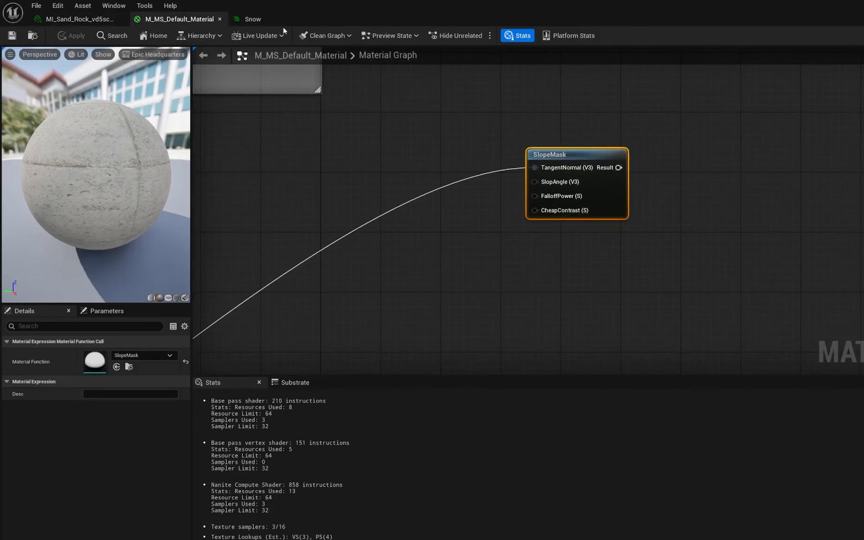
pyautogui.click(260, 19)
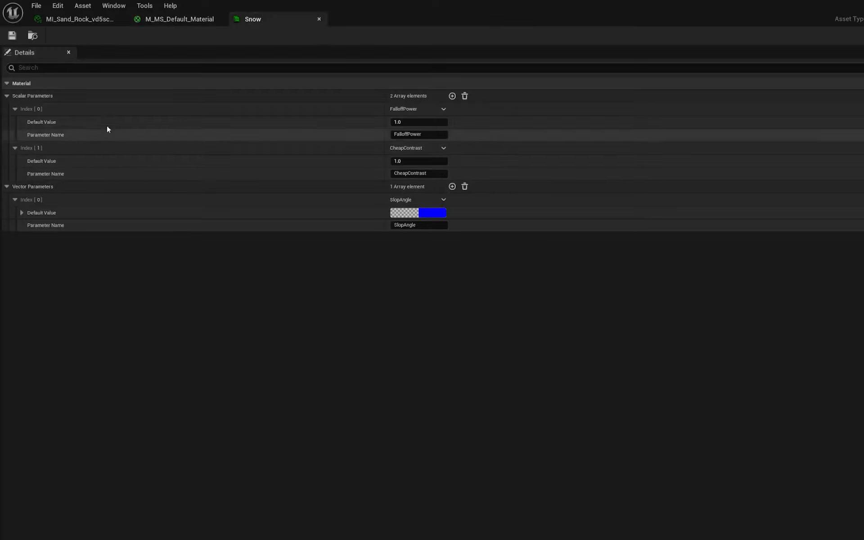
pyautogui.click(6, 187)
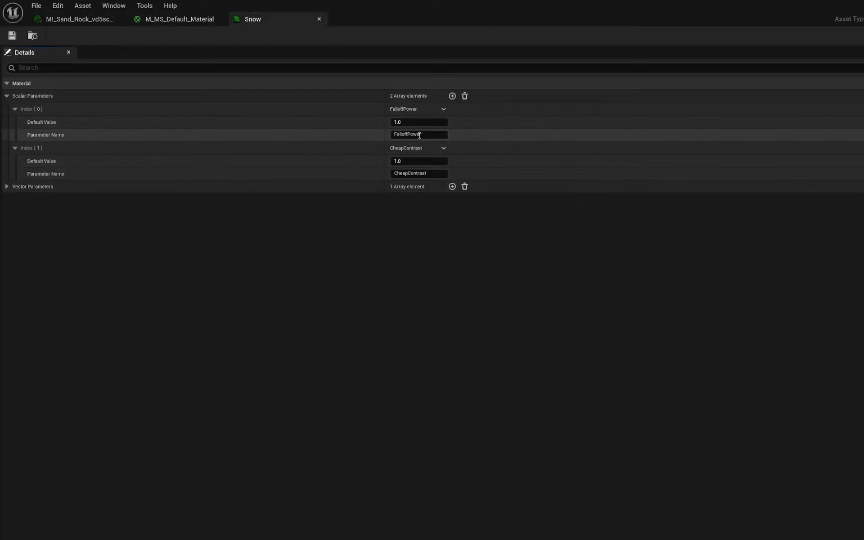
pyautogui.click(180, 20)
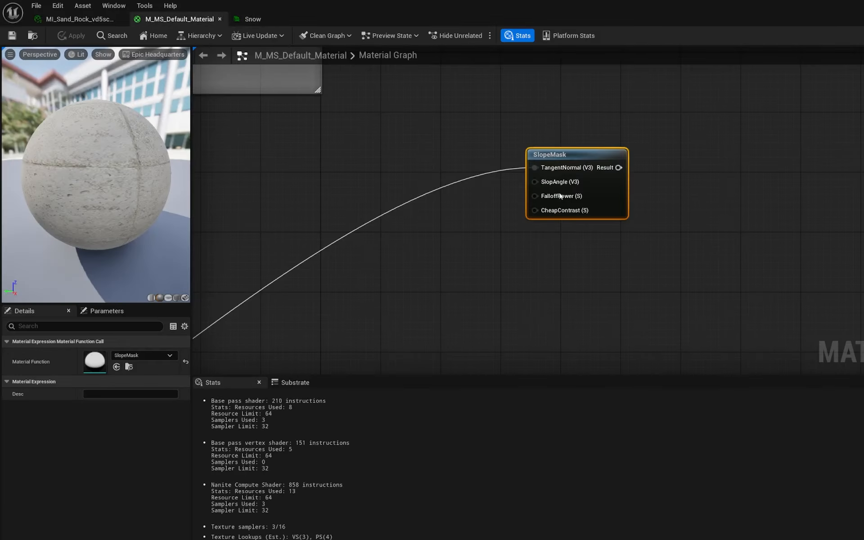
pyautogui.click(254, 19)
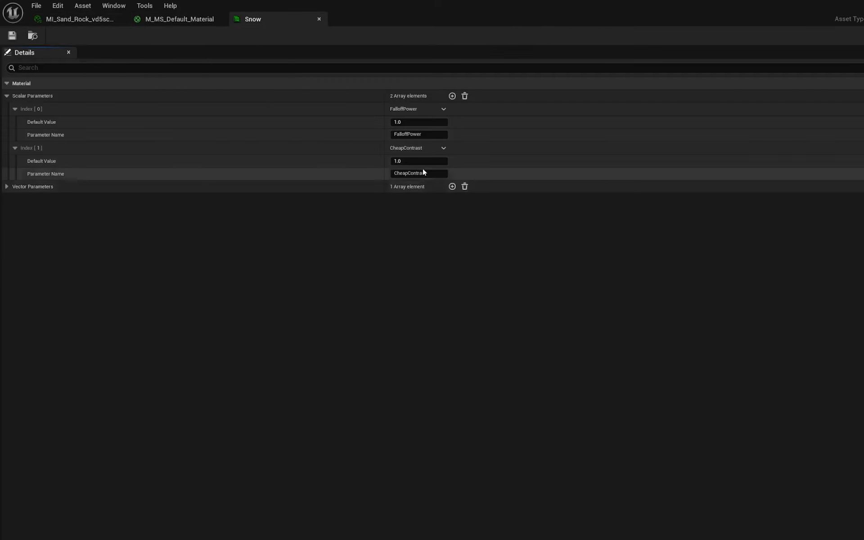
pyautogui.click(174, 21)
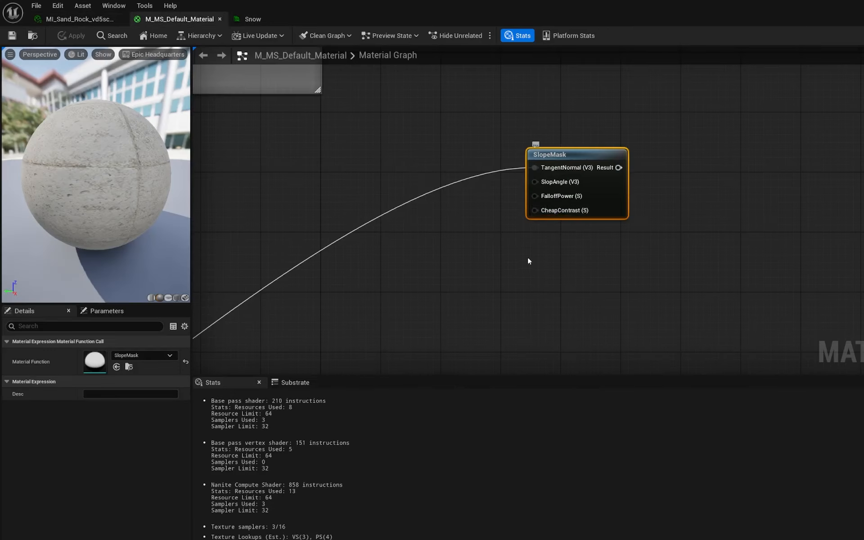
pyautogui.scroll(-5, 527, 258)
pyautogui.moveTo(477, 268); pyautogui.dragTo(614, 239, button='right')
pyautogui.moveTo(644, 270); pyautogui.dragTo(590, 205, button='right')
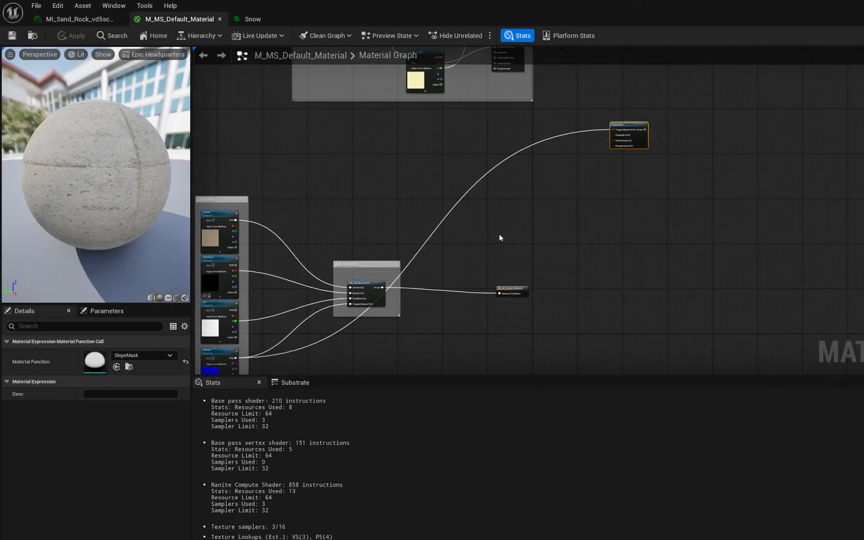
pyautogui.scroll(3, 508, 235)
pyautogui.moveTo(510, 235); pyautogui.dragTo(454, 259, button='right')
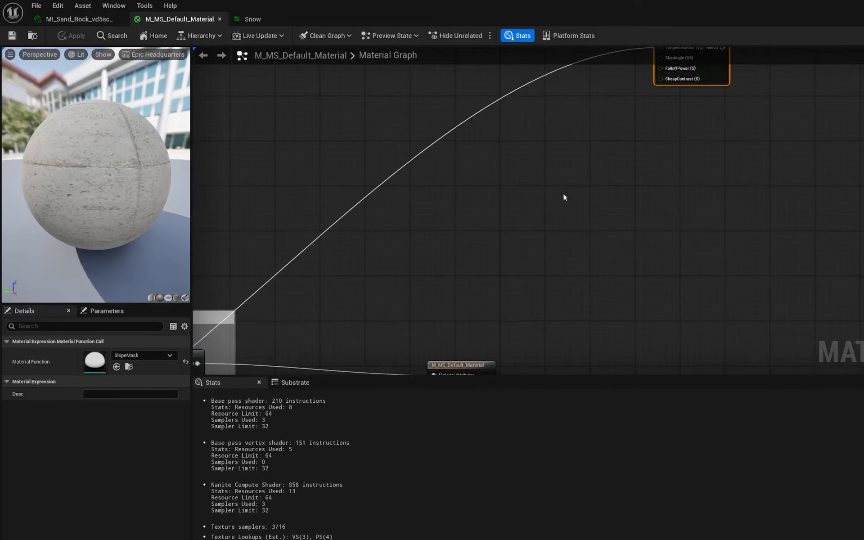
pyautogui.moveTo(563, 195); pyautogui.dragTo(429, 316, button='right')
pyautogui.click(252, 18)
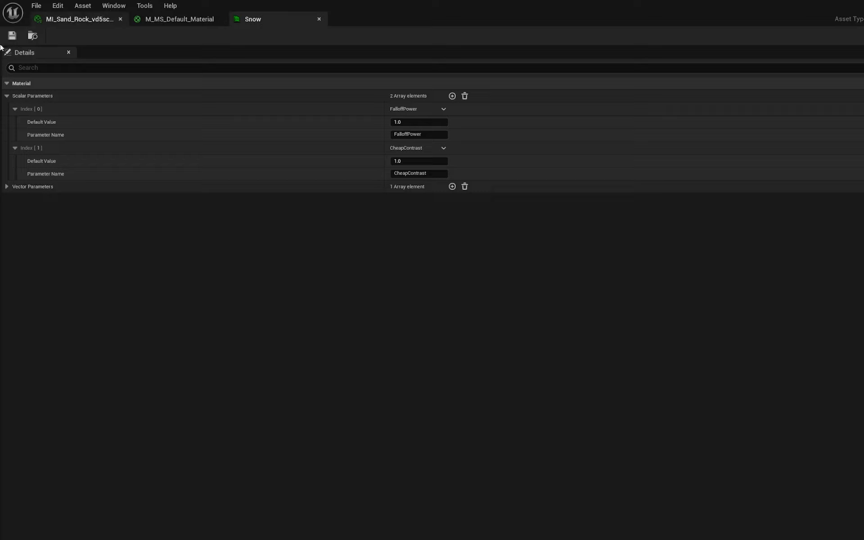
pyautogui.click(151, 21)
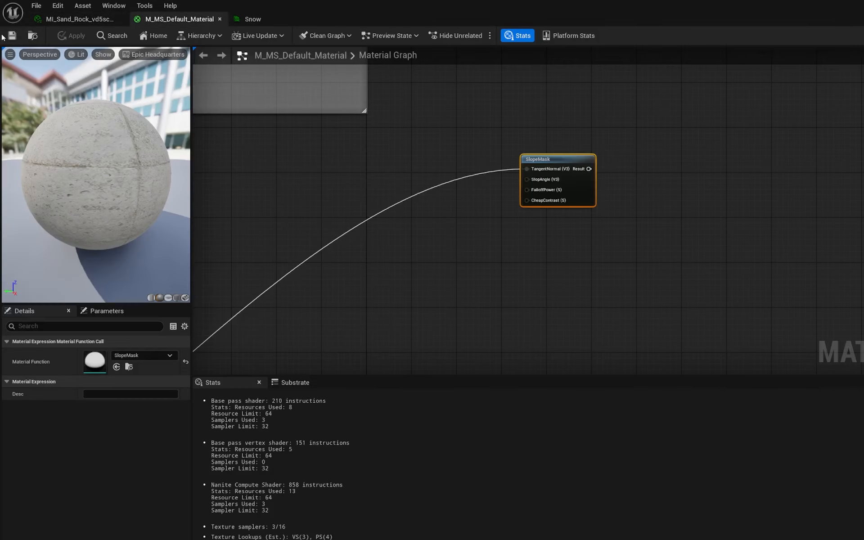
# - Save the master material and the MI_Sand_Rock material instance
pyautogui.click(12, 36)
pyautogui.click(70, 20)
pyautogui.click(12, 36)
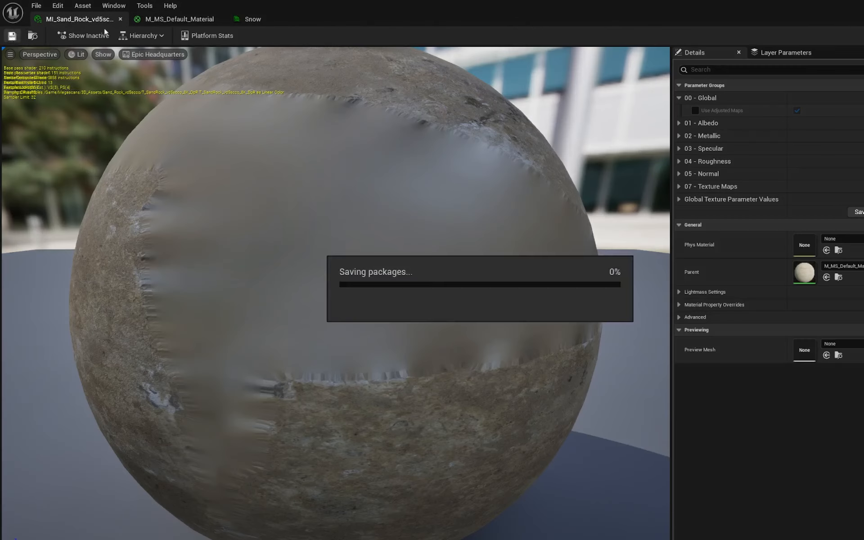
# - Inspect the FalloffPower and CheapContrast default values in the Snow parameter collection
pyautogui.click(172, 20)
pyautogui.click(254, 19)
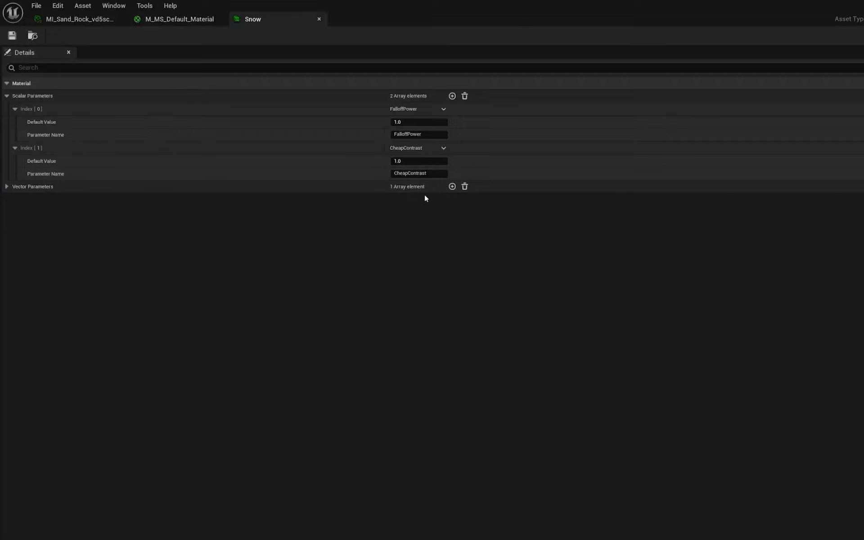
pyautogui.click(404, 121)
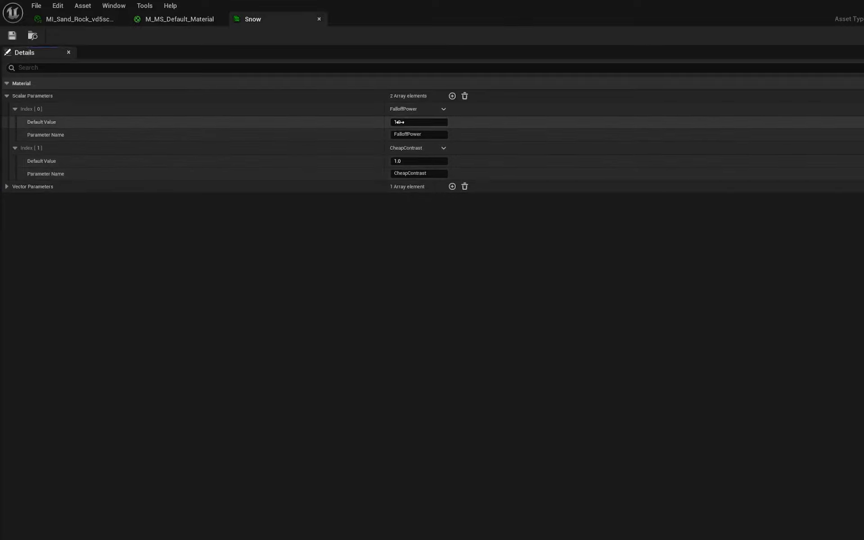
pyautogui.click(397, 162)
pyautogui.click(369, 152)
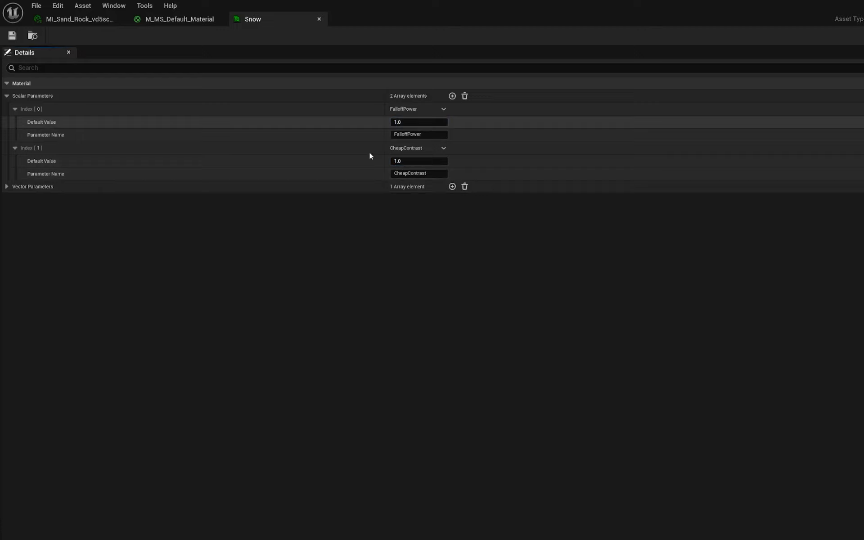
pyautogui.click(192, 20)
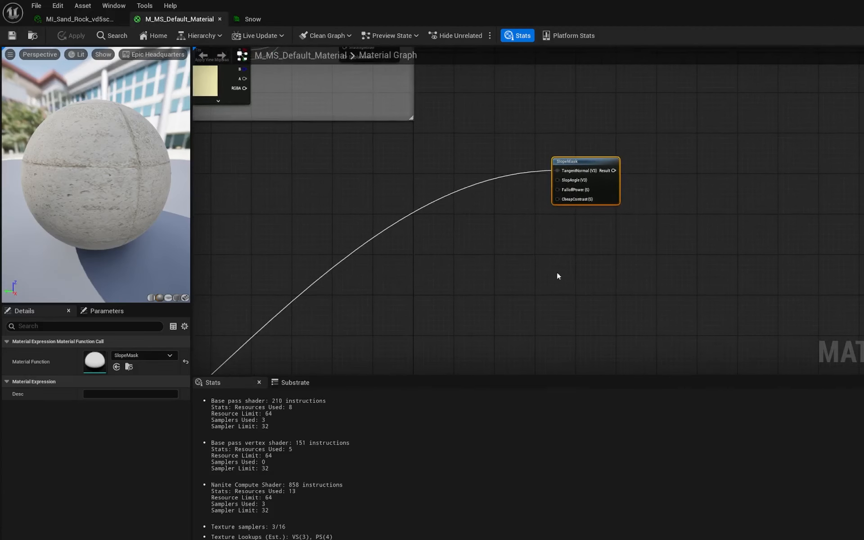
# - Add a collection parameter node using the Snow parameter collection beside the SlopeMask node
pyautogui.click(519, 285)
pyautogui.rightClick(341, 181)
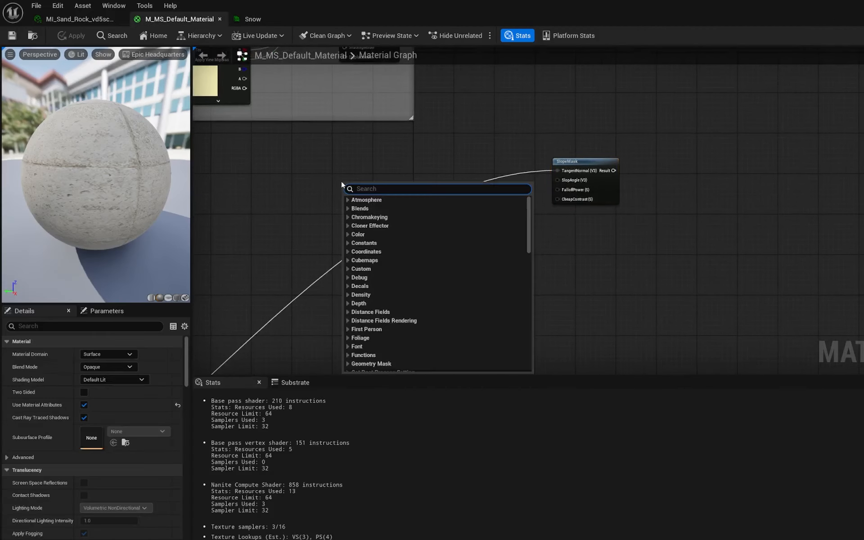
pyautogui.write('param')
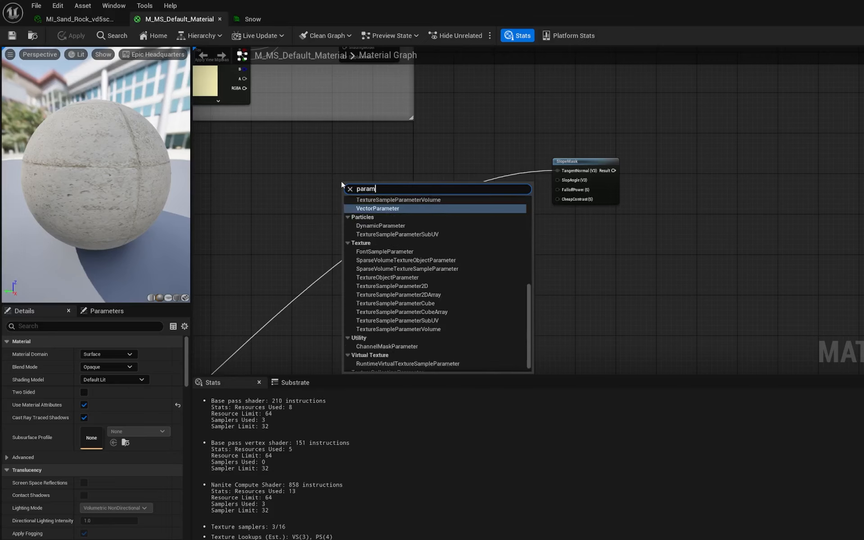
pyautogui.write('eter co')
pyautogui.press('Return')
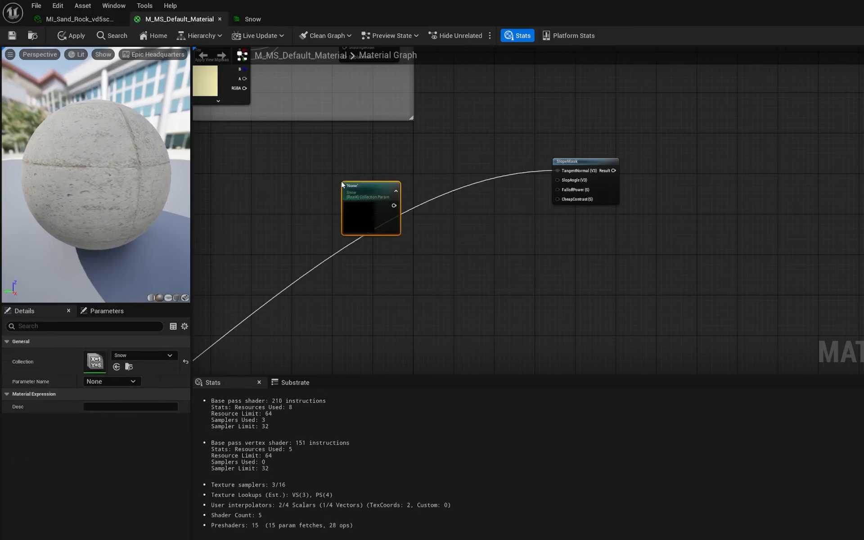
pyautogui.moveTo(378, 188); pyautogui.dragTo(388, 149)
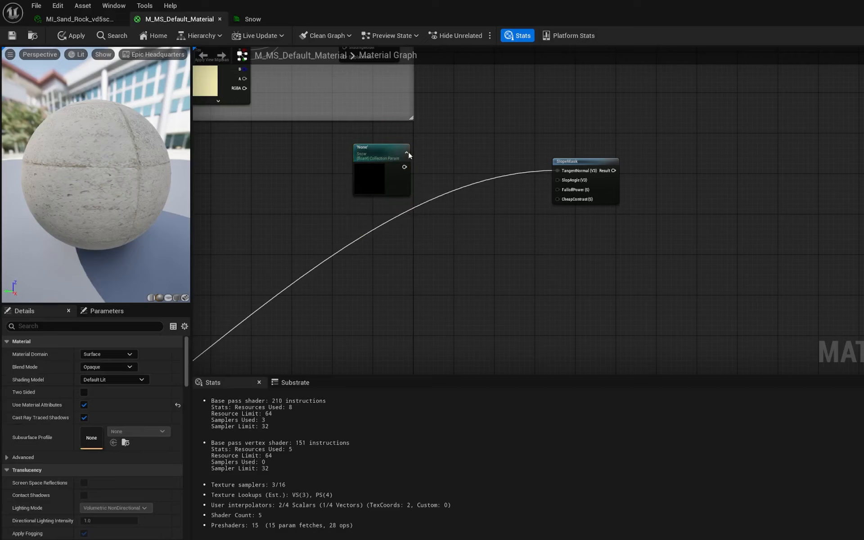
# - Duplicate the collection parameter node twice and line the three nodes up beside the SlopeMask node
pyautogui.hotkey('ctrl', 'c')
pyautogui.hotkey('ctrl', 'v')
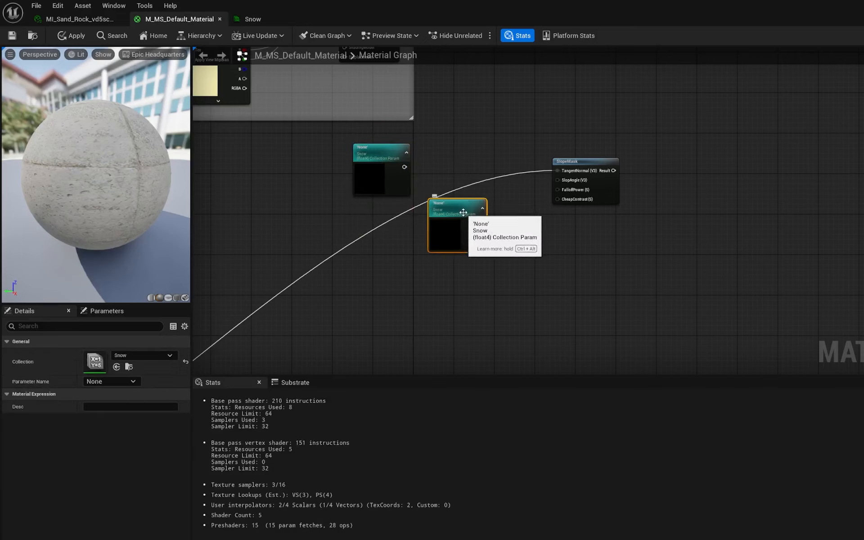
pyautogui.hotkey('ctrl', 'v')
pyautogui.moveTo(436, 212); pyautogui.dragTo(384, 217)
pyautogui.moveTo(481, 217); pyautogui.dragTo(389, 288)
pyautogui.moveTo(573, 157); pyautogui.dragTo(728, 163)
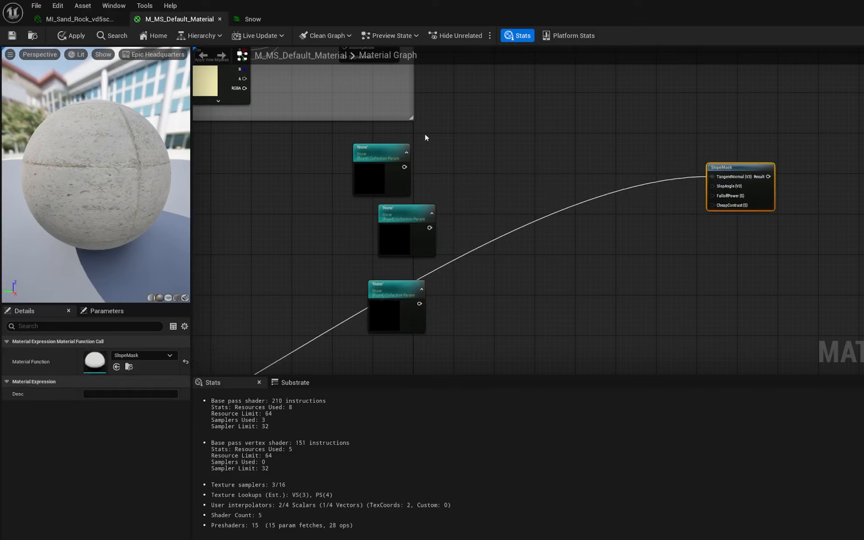
pyautogui.moveTo(394, 154); pyautogui.dragTo(588, 144)
pyautogui.moveTo(406, 217); pyautogui.dragTo(572, 211)
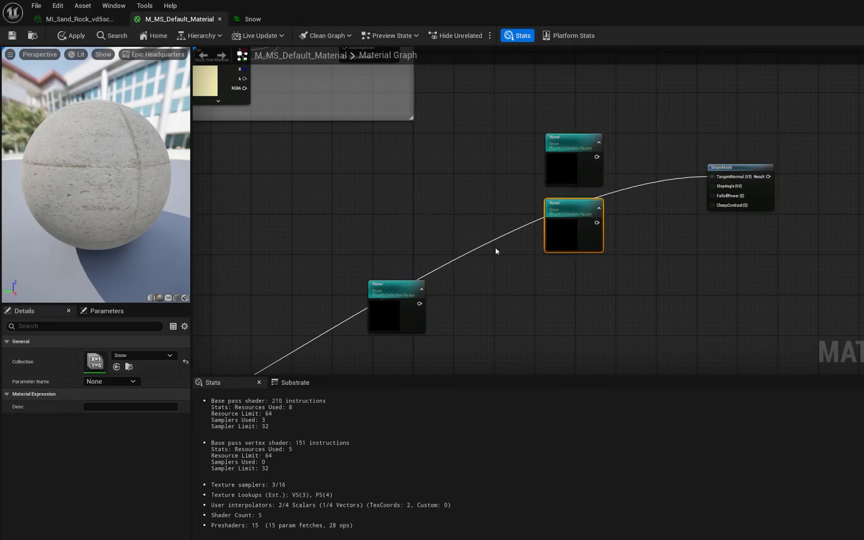
pyautogui.moveTo(393, 289); pyautogui.dragTo(574, 278)
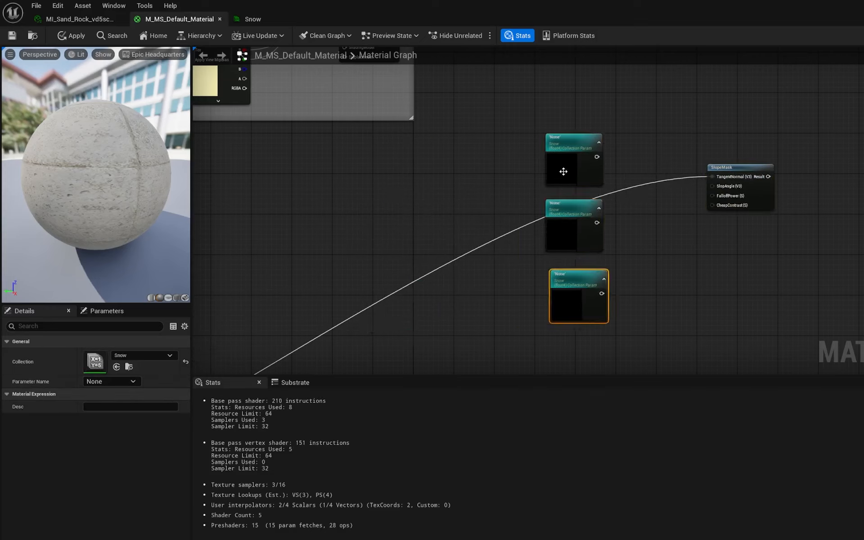
# - Connect the three collection parameter nodes to the SlopeMask's SlopAngle, FalloffPower and CheapContrast inputs
pyautogui.click(574, 146)
pyautogui.moveTo(597, 157); pyautogui.dragTo(711, 186)
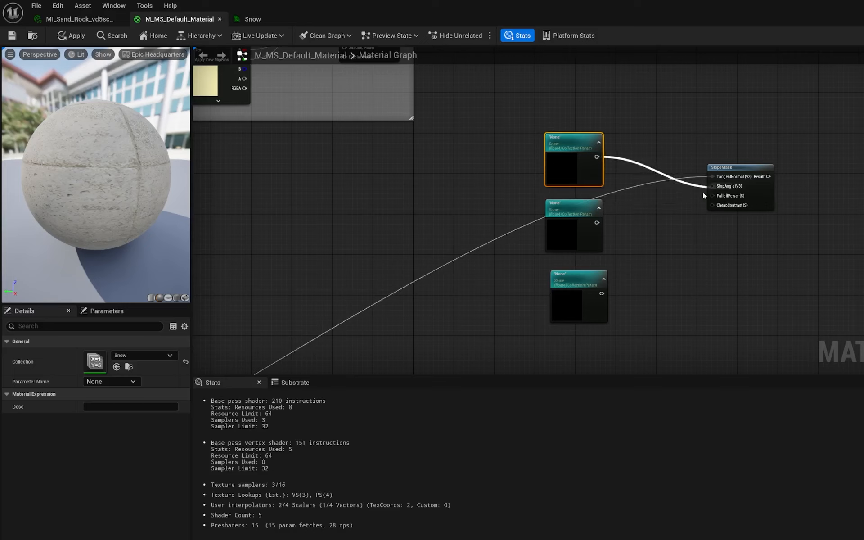
pyautogui.moveTo(596, 222); pyautogui.dragTo(719, 199)
pyautogui.moveTo(602, 293); pyautogui.dragTo(710, 207)
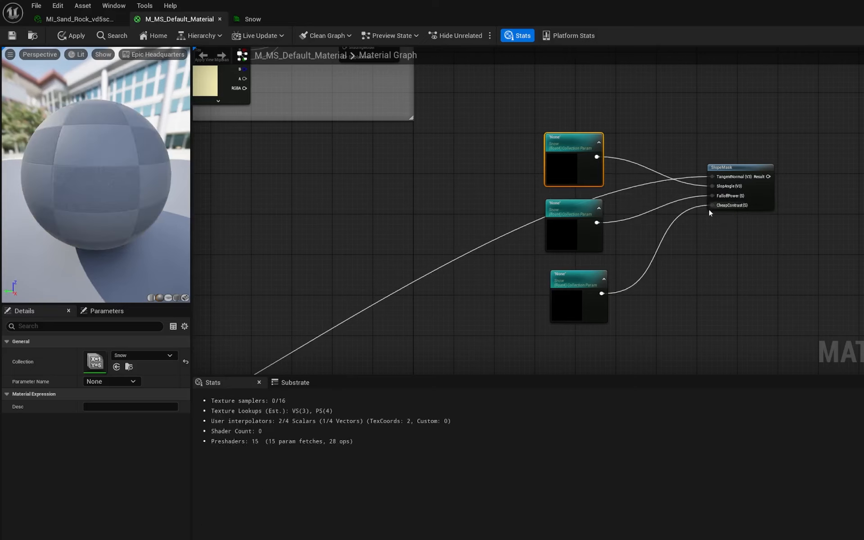
# - Set the three nodes' parameter names to SlopAngle, FalloffPower and CheapContrast, then apply and save the material
pyautogui.click(574, 127)
pyautogui.click(586, 138)
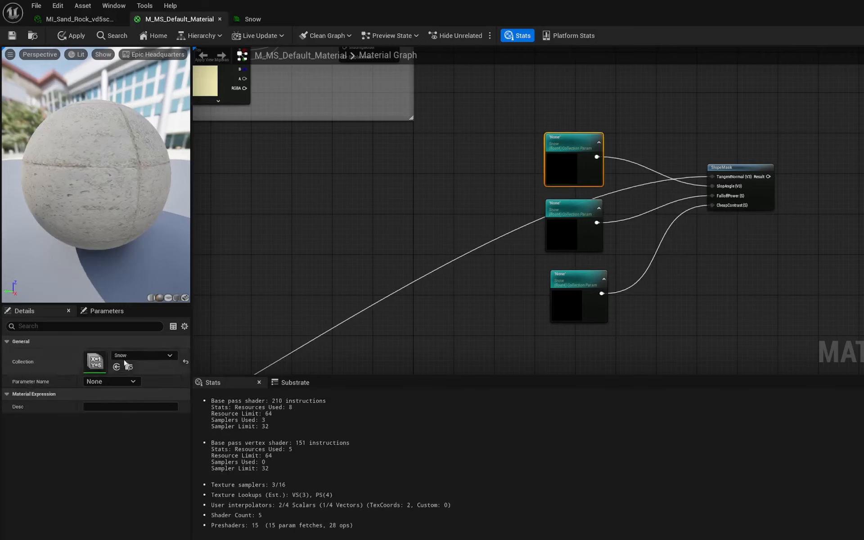
pyautogui.click(108, 382)
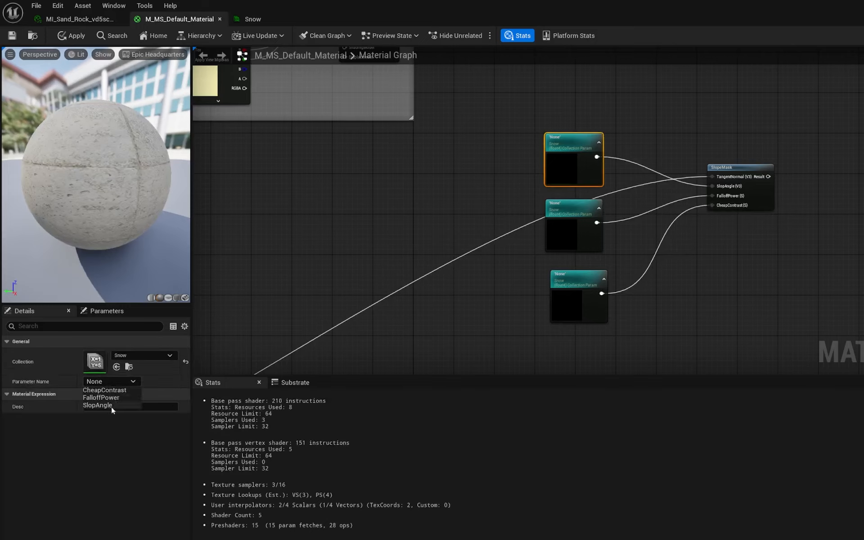
pyautogui.click(111, 405)
pyautogui.click(577, 204)
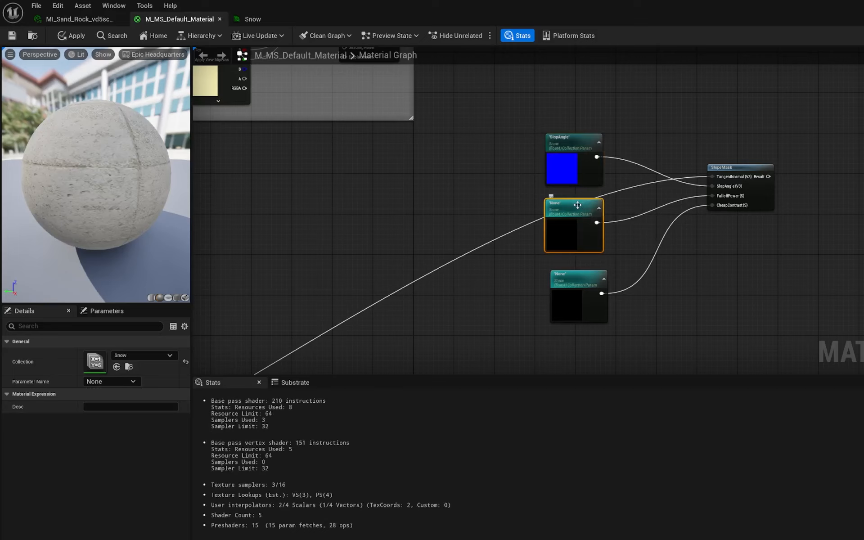
pyautogui.click(131, 382)
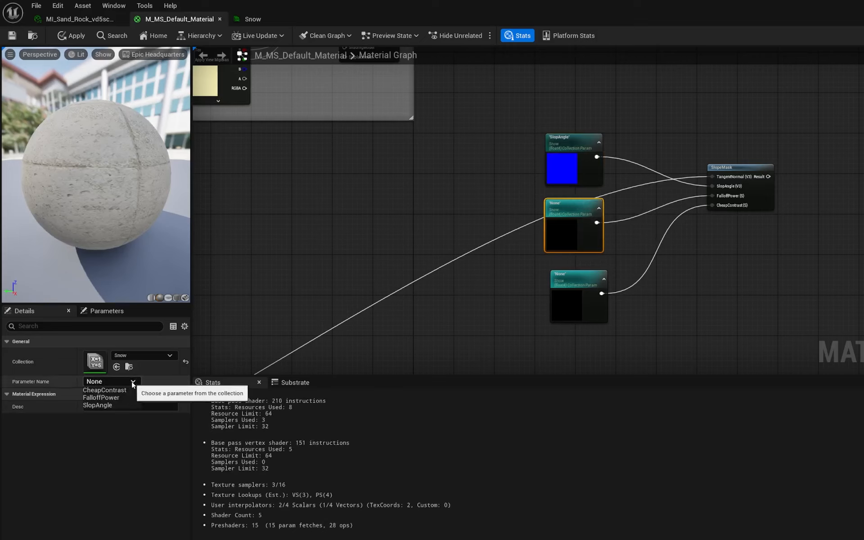
pyautogui.click(114, 399)
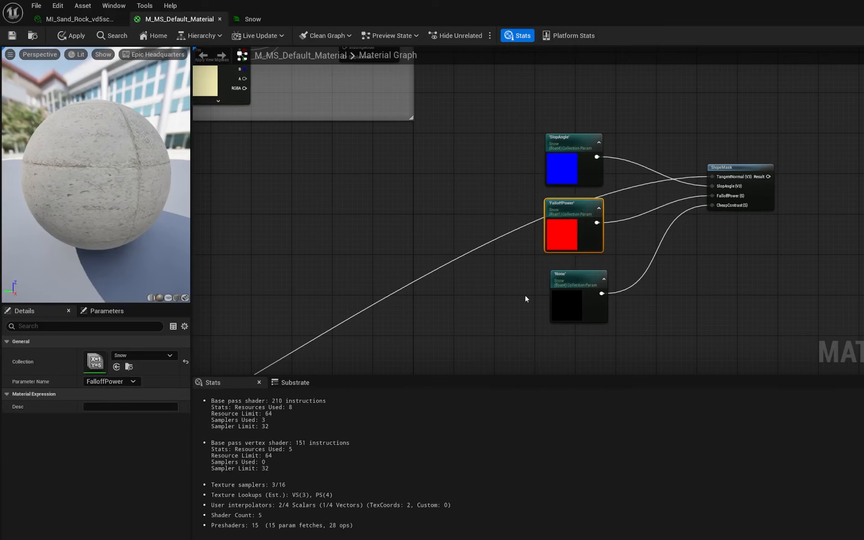
pyautogui.click(580, 280)
pyautogui.click(118, 382)
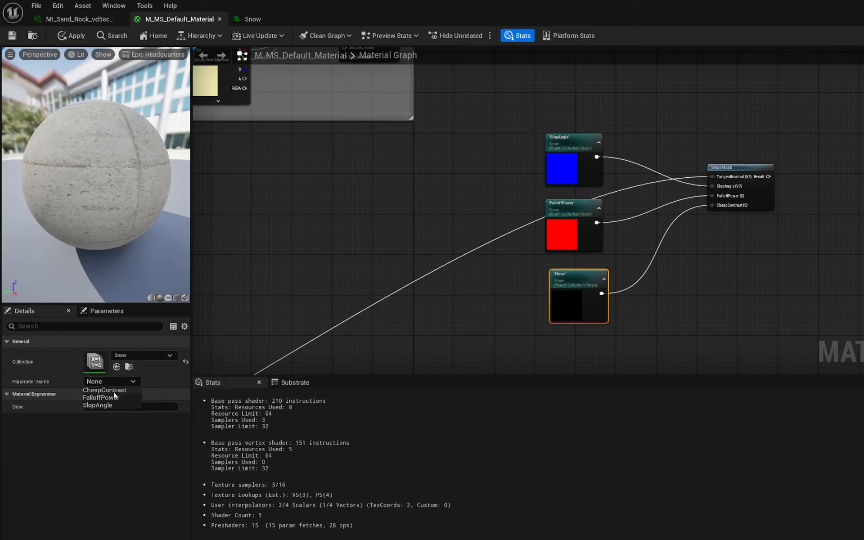
pyautogui.click(114, 391)
pyautogui.moveTo(704, 320); pyautogui.dragTo(686, 302, button='right')
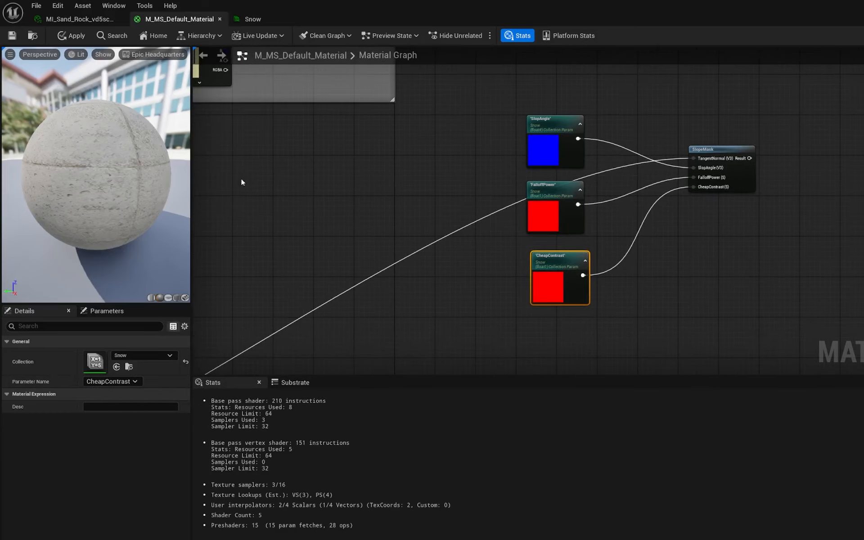
pyautogui.click(72, 36)
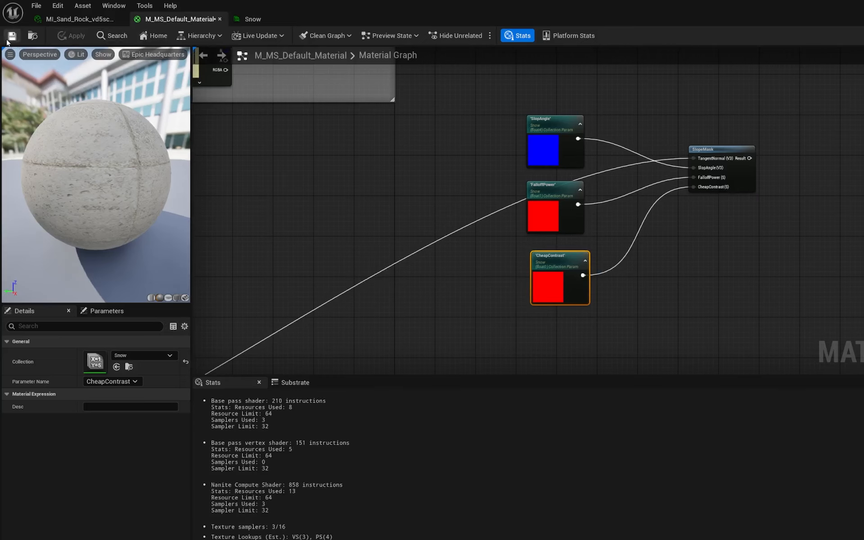
pyautogui.hotkey('ctrl', 's')
# - Add a MatLayerBlend_Standard node to the right of the mask group
pyautogui.moveTo(736, 235); pyautogui.dragTo(413, 215, button='right')
pyautogui.scroll(-1, 499, 225)
pyautogui.scroll(1, 361, 176)
pyautogui.rightClick(596, 198)
pyautogui.write('matle')
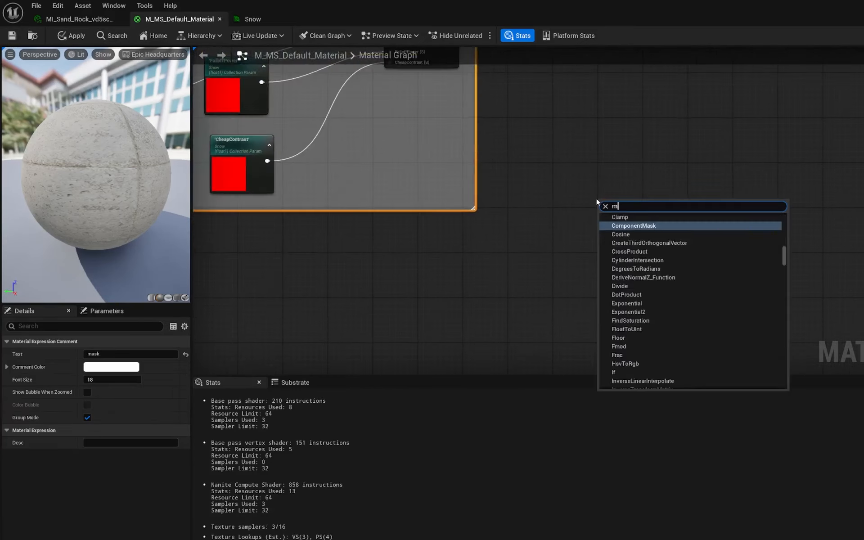
pyautogui.press('BackSpace')
pyautogui.write('atla')
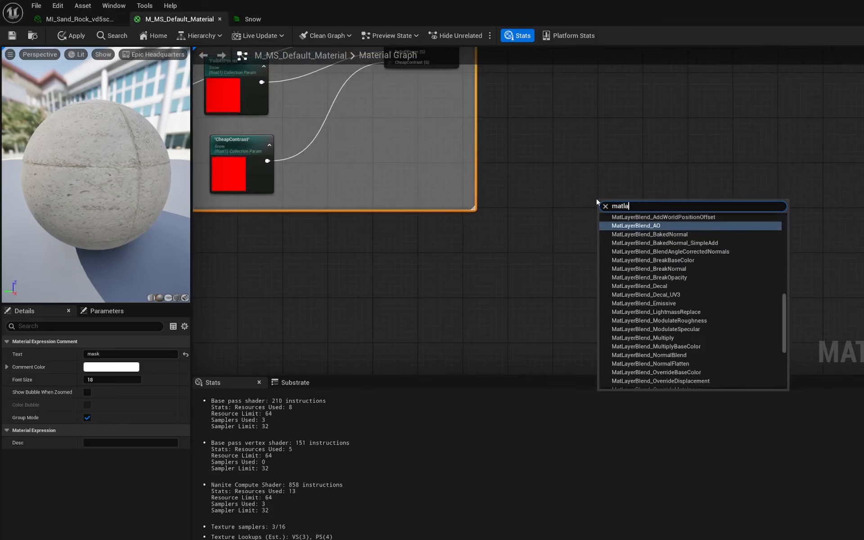
pyautogui.write('yerblend_sta')
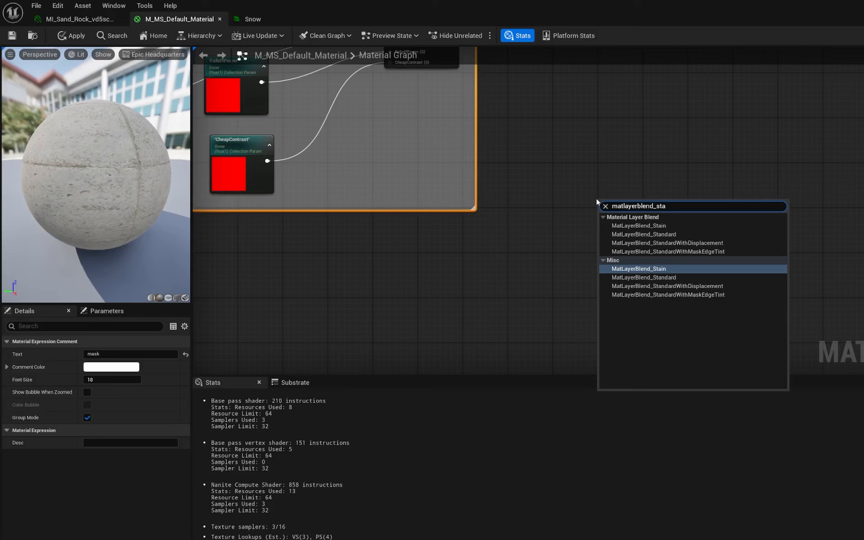
pyautogui.click(688, 277)
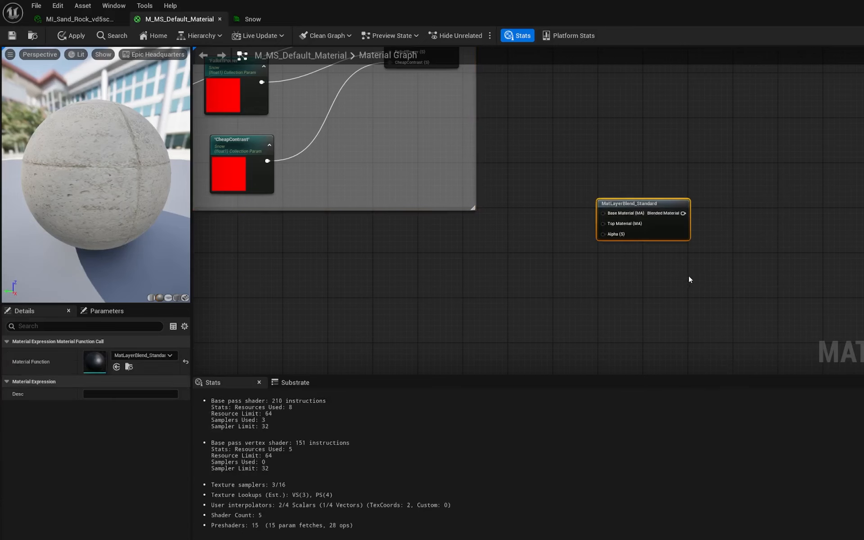
pyautogui.moveTo(689, 276); pyautogui.dragTo(733, 259, button='right')
# - Connect the clip adjustments function's result to the blend node's Base Material input
pyautogui.scroll(-4, 765, 142)
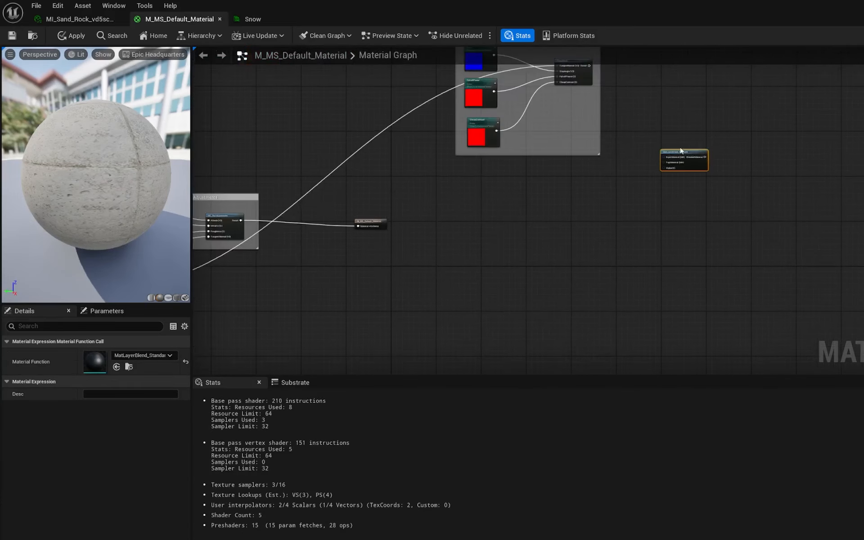
pyautogui.moveTo(560, 194); pyautogui.dragTo(606, 201, button='right')
pyautogui.scroll(3, 442, 237)
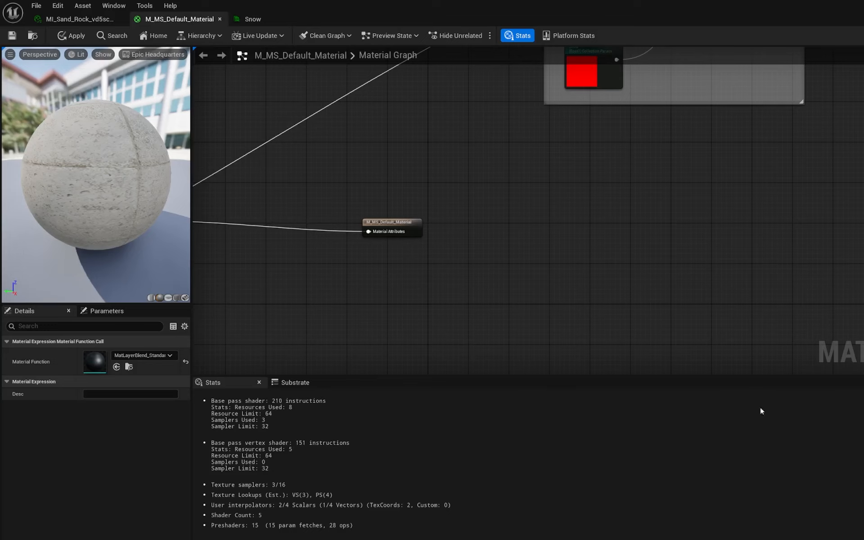
pyautogui.moveTo(478, 267); pyautogui.dragTo(650, 312, button='right')
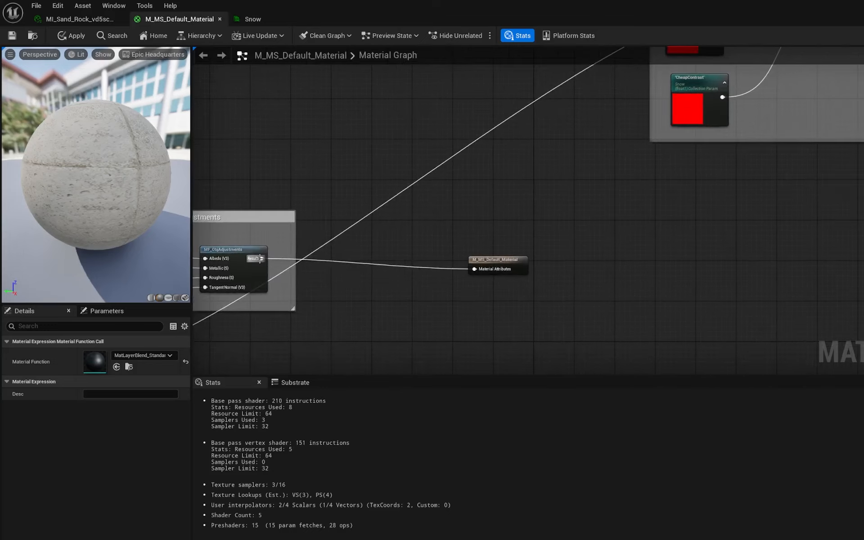
pyautogui.moveTo(261, 258); pyautogui.dragTo(618, 147)
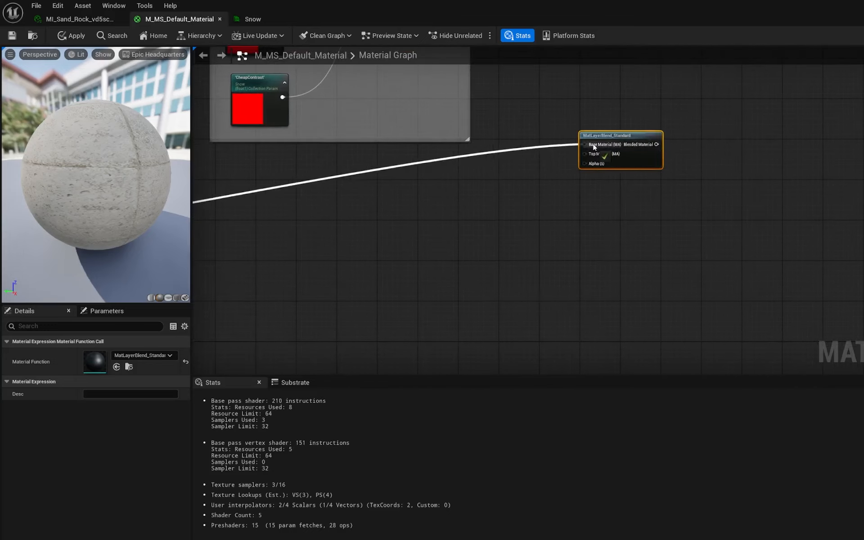
# - Connect the snow layer's Make Material Attributes output to the blend node's Top Material input
pyautogui.moveTo(733, 200); pyautogui.dragTo(747, 284, button='right')
pyautogui.scroll(2, 747, 283)
pyautogui.moveTo(604, 234); pyautogui.dragTo(760, 257)
pyautogui.scroll(-2, 619, 187)
pyautogui.moveTo(619, 187); pyautogui.dragTo(557, 241, button='right')
pyautogui.scroll(-3, 557, 241)
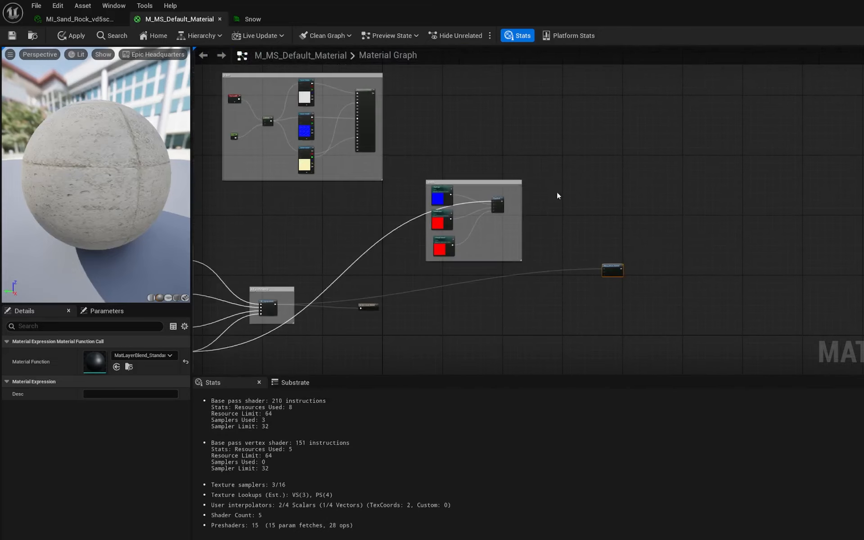
pyautogui.scroll(3, 429, 125)
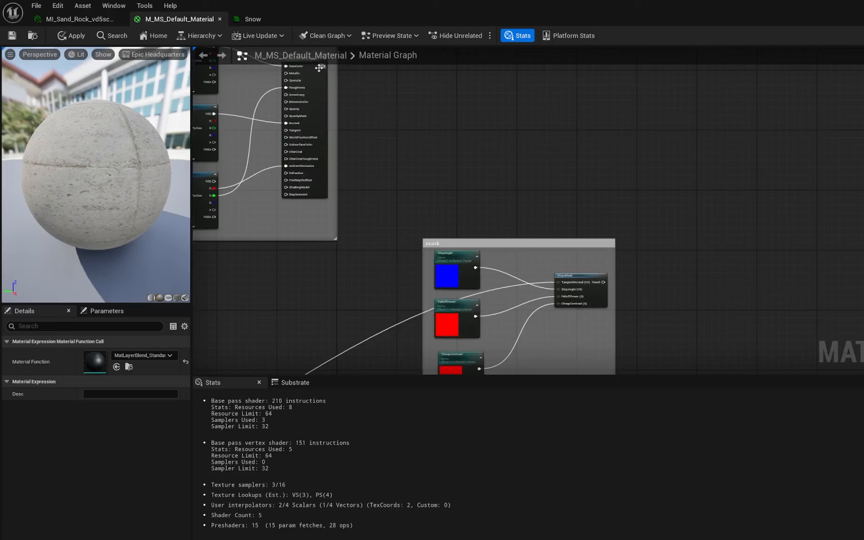
pyautogui.moveTo(320, 67); pyautogui.dragTo(783, 229)
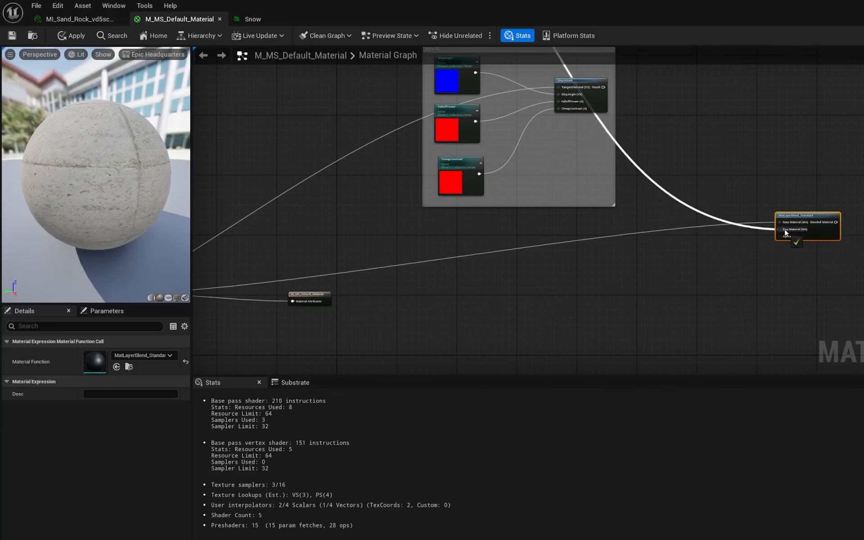
# - Connect the SlopeMask result to the blend node's Alpha input, then apply and save the material
pyautogui.moveTo(713, 179); pyautogui.dragTo(612, 217, button='right')
pyautogui.moveTo(503, 121); pyautogui.dragTo(683, 274)
pyautogui.moveTo(697, 293); pyautogui.dragTo(640, 276, button='right')
pyautogui.scroll(1, 639, 276)
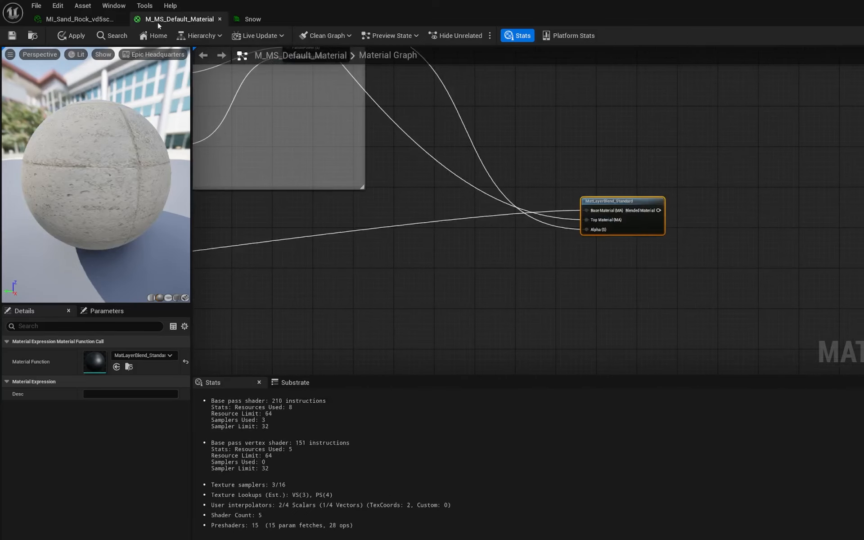
pyautogui.click(71, 35)
pyautogui.click(13, 39)
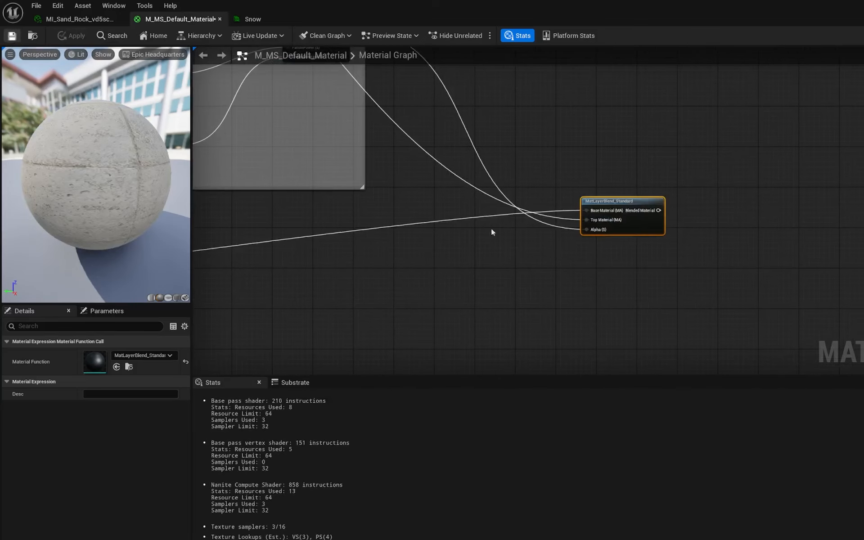
# - Reposition the blend node and the material output node in the graph
pyautogui.moveTo(455, 298); pyautogui.dragTo(675, 258, button='right')
pyautogui.scroll(-2, 582, 246)
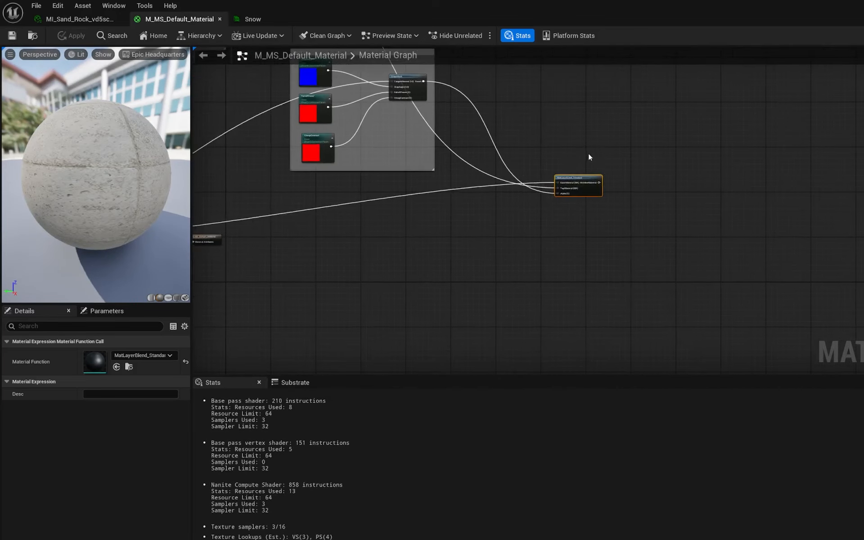
pyautogui.click(588, 155)
pyautogui.moveTo(585, 178); pyautogui.dragTo(616, 215)
pyautogui.click(659, 197)
pyautogui.moveTo(545, 287); pyautogui.dragTo(654, 268, button='right')
pyautogui.moveTo(319, 224); pyautogui.dragTo(314, 253)
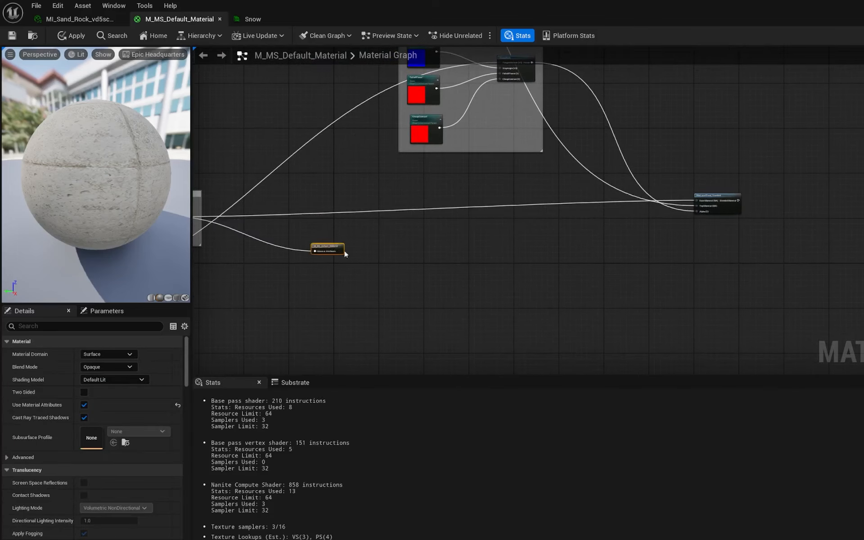
# - Add a StaticSwitch node fed by the blend node's Blended Material output into its True input
pyautogui.scroll(3, 360, 265)
pyautogui.moveTo(536, 262); pyautogui.dragTo(330, 256, button='right')
pyautogui.moveTo(493, 239); pyautogui.dragTo(587, 291, button='right')
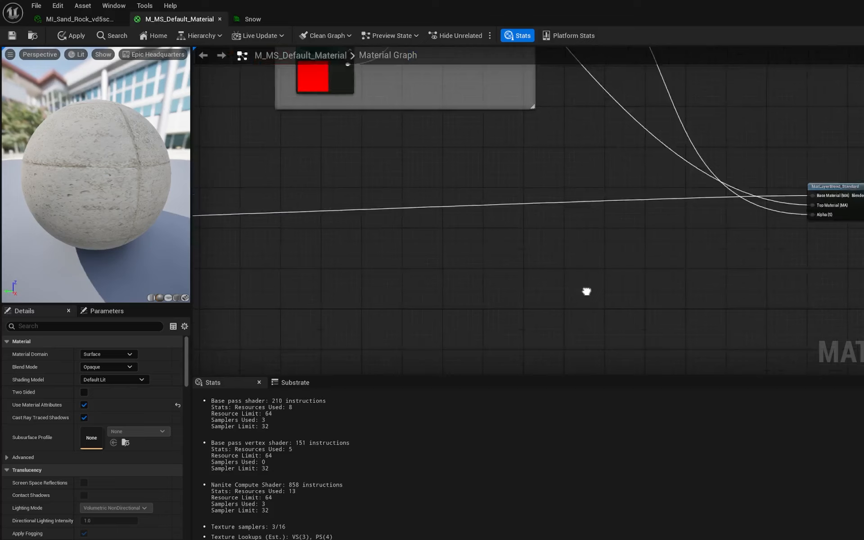
pyautogui.moveTo(462, 163); pyautogui.dragTo(547, 218)
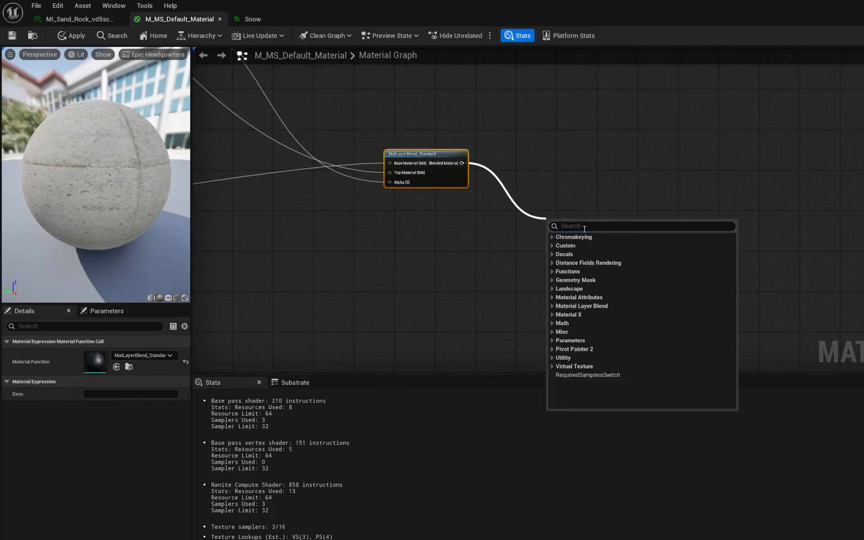
pyautogui.write('static sw')
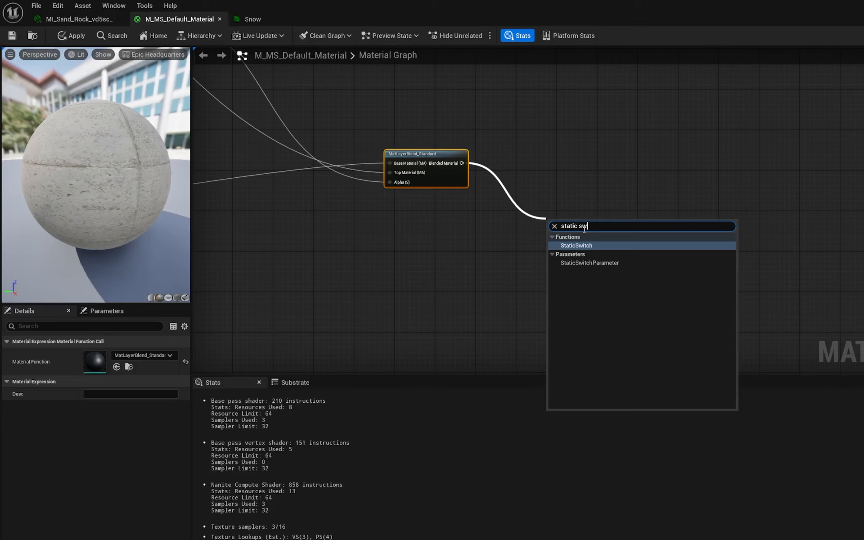
pyautogui.press('Return')
# - Move the material output node and connect the switch's output to its Material Attributes input
pyautogui.scroll(-2, 658, 241)
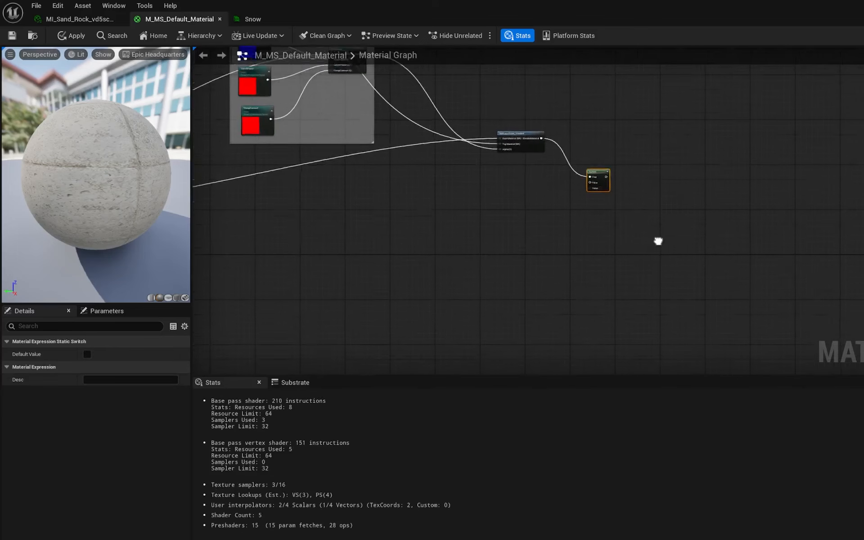
pyautogui.moveTo(658, 241); pyautogui.dragTo(661, 233, button='right')
pyautogui.moveTo(477, 221); pyautogui.dragTo(655, 224, button='right')
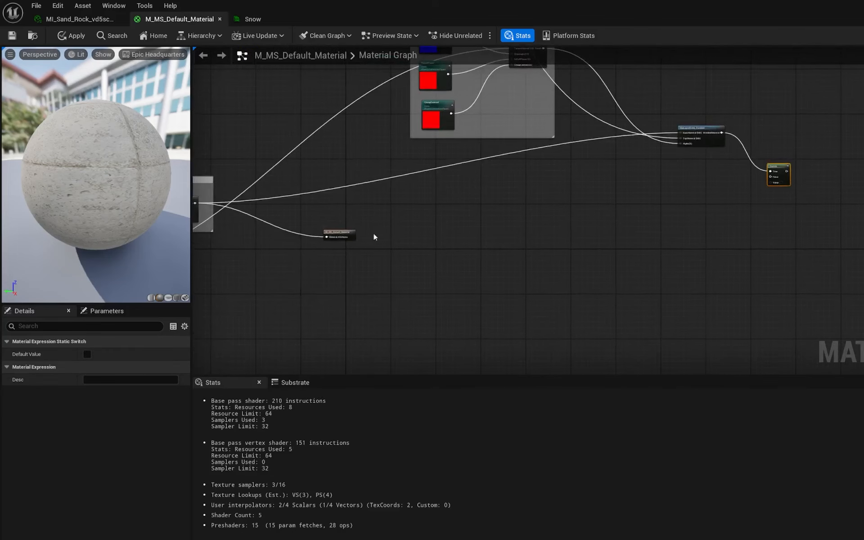
pyautogui.moveTo(338, 233); pyautogui.dragTo(800, 217)
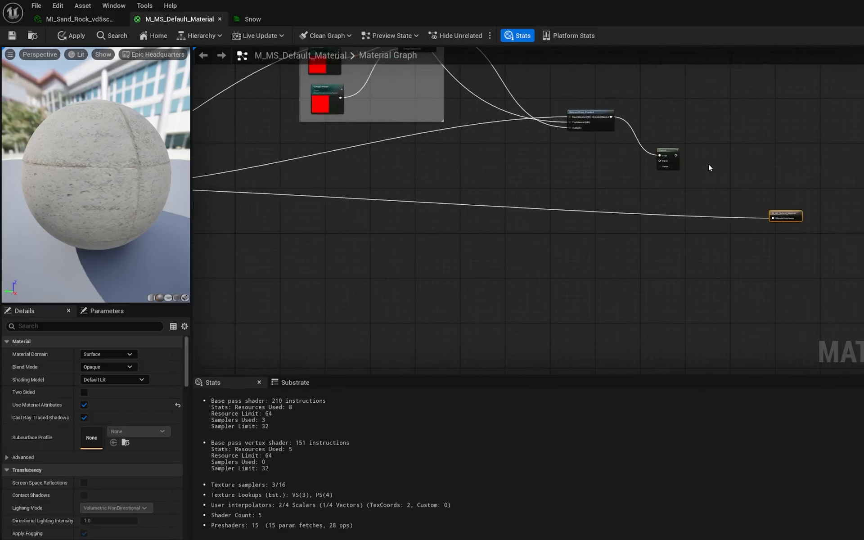
pyautogui.moveTo(676, 155); pyautogui.dragTo(776, 219)
# - Connect the MF_ObjAdjustments function's result to the switch's False input
pyautogui.moveTo(673, 178); pyautogui.dragTo(818, 212, button='right')
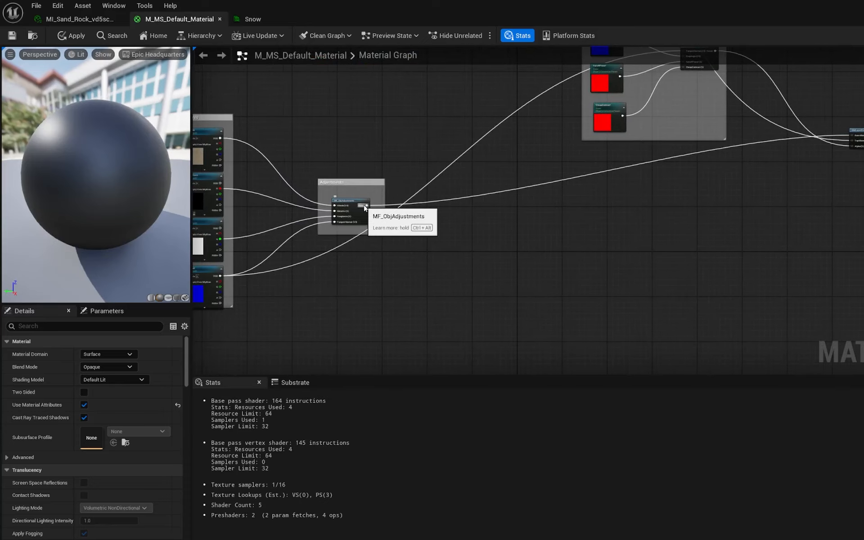
pyautogui.moveTo(366, 206); pyautogui.dragTo(688, 179)
# - Enable the switch's Default Value and apply the material changes
pyautogui.scroll(4, 445, 179)
pyautogui.moveTo(445, 179)
pyautogui.mouseDown(button='right')
pyautogui.moveTo(310, 145)
pyautogui.moveTo(99, 196)
pyautogui.mouseUp(button='right')
pyautogui.moveTo(644, 247); pyautogui.dragTo(563, 246, button='right')
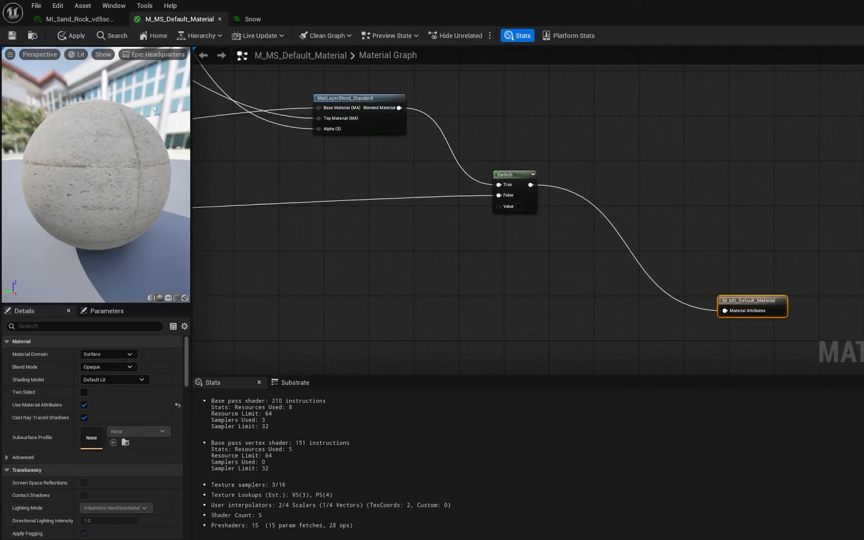
pyautogui.click(513, 175)
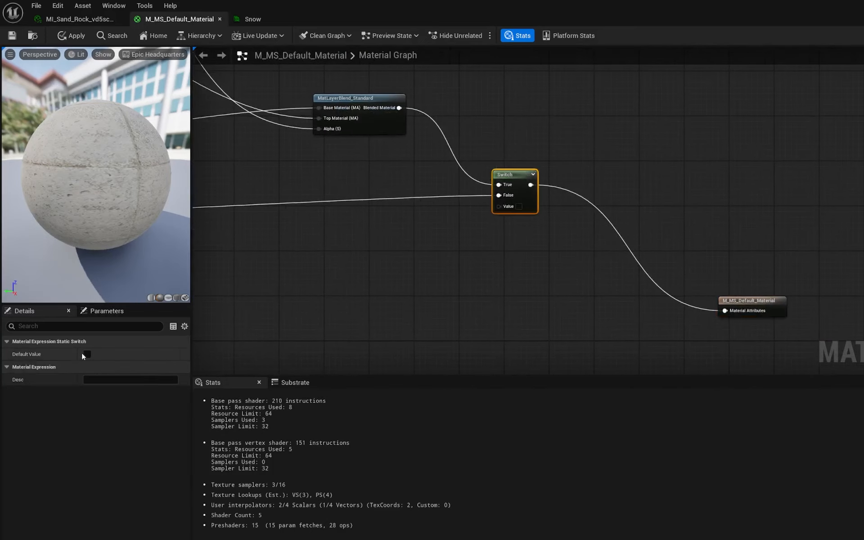
pyautogui.click(85, 354)
pyautogui.click(71, 35)
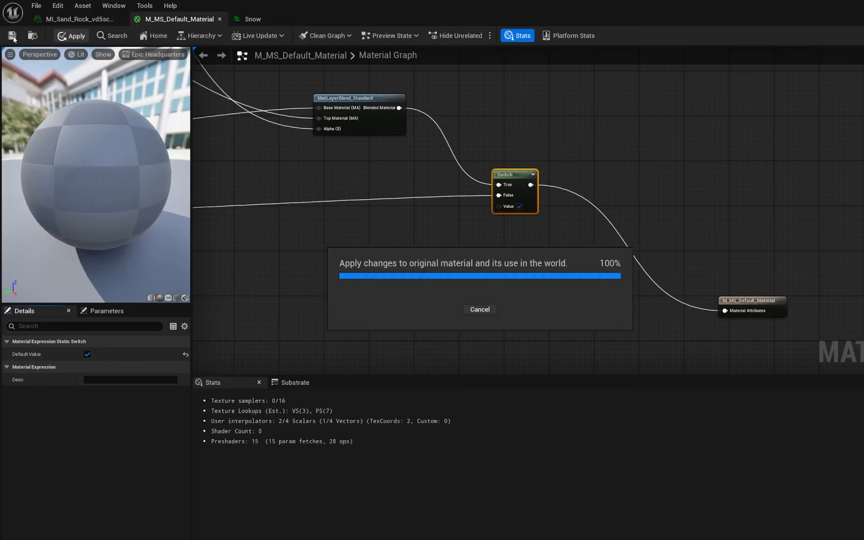